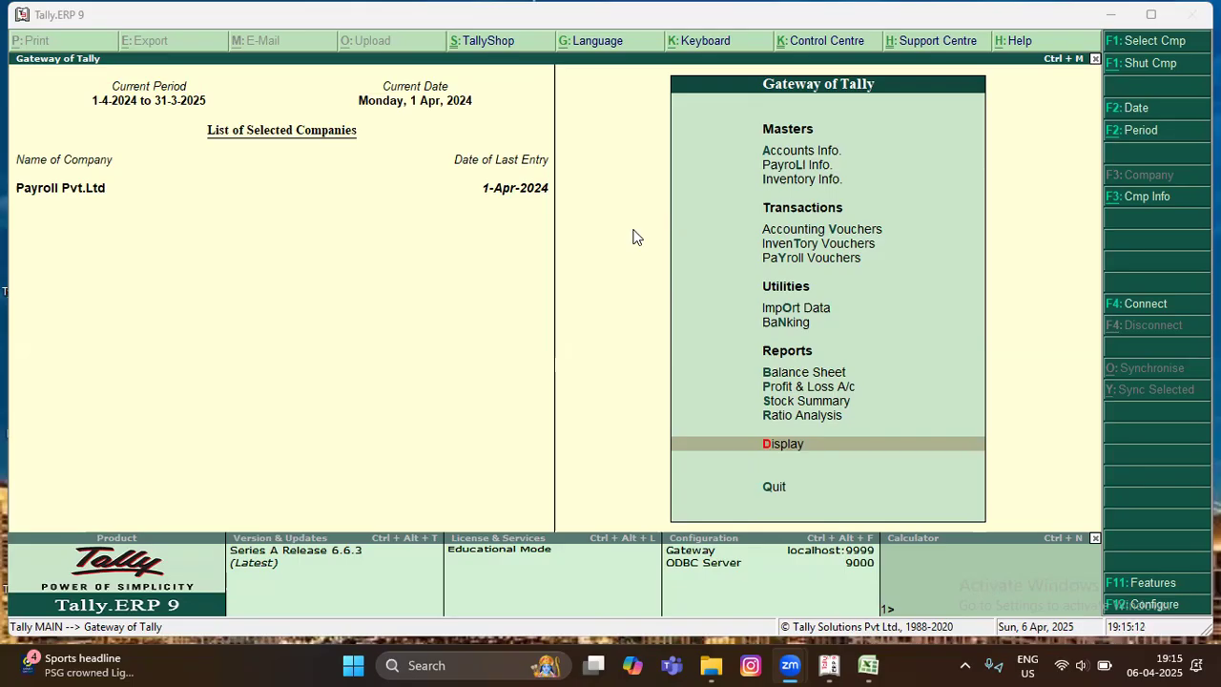
Close the company Payroll Pvt.Ltd so that no company remains selected.
{"action": "left_click", "coordinate": [637, 237]}
{"action": "left_click", "coordinate": [807, 152]}
{"action": "key", "text": "Escape"}
{"action": "key", "text": "alt+F1"}
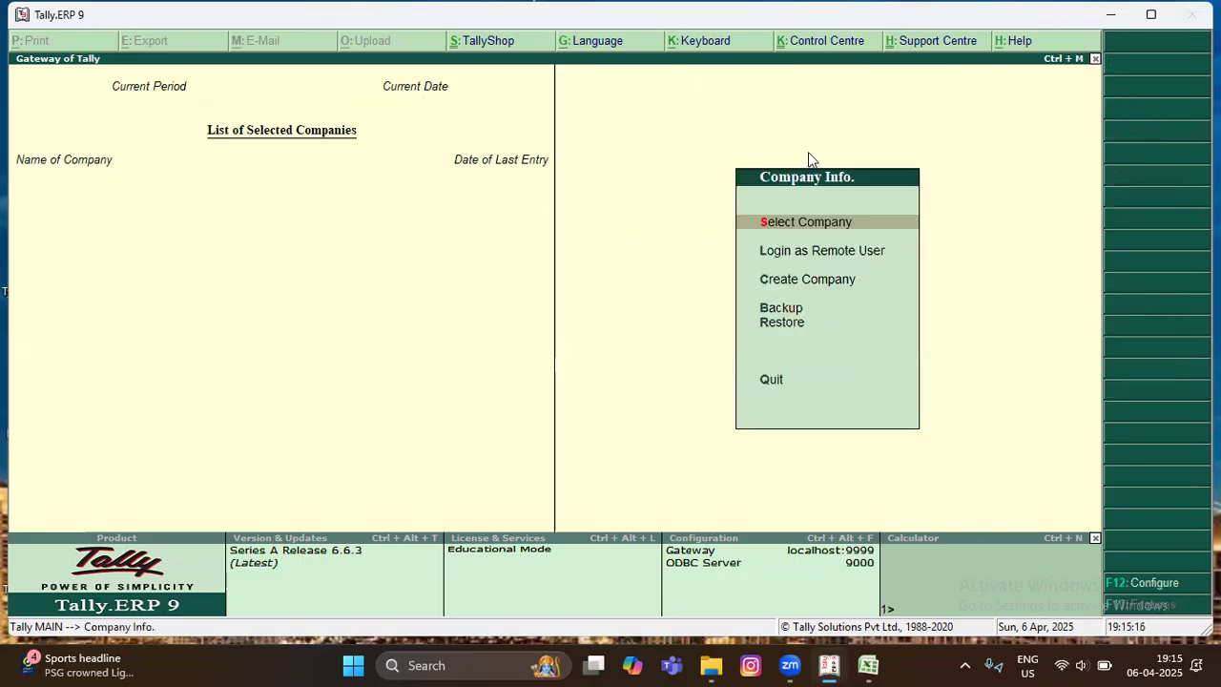
Create a company named "Salary Pay to Employess", keeping the default mailing, financial year and currency details.
{"action": "key", "text": "c"}
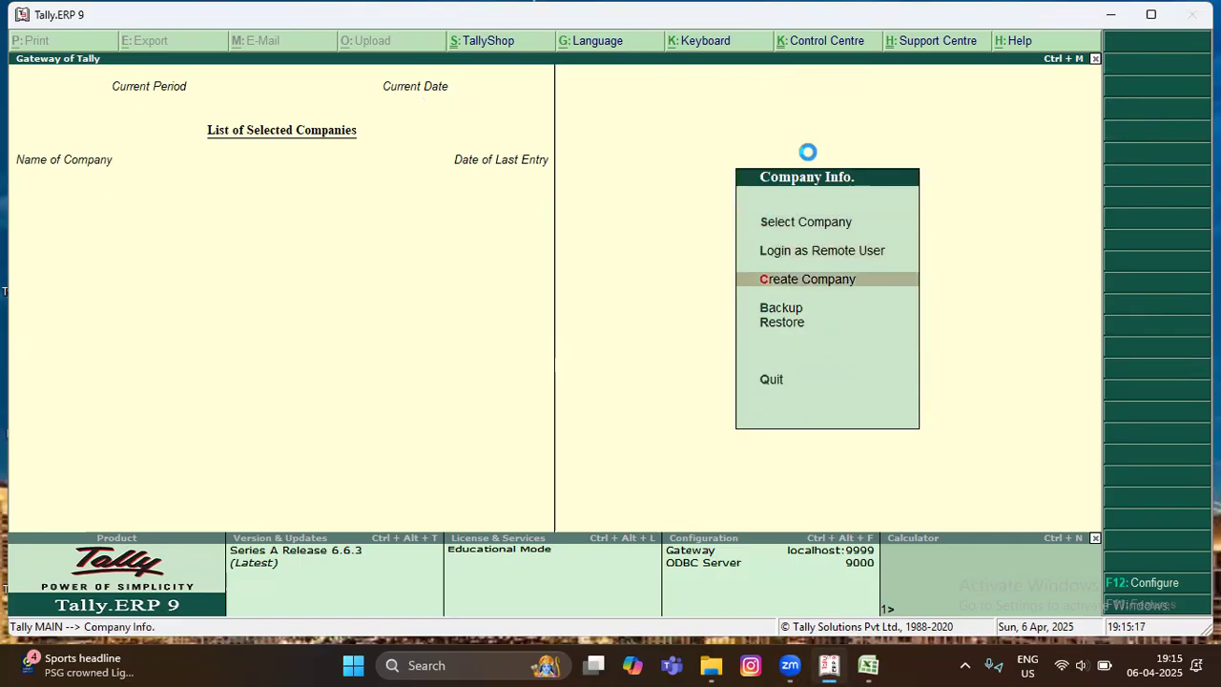
{"action": "type", "text": "Salr"}
{"action": "key", "text": "BackSpace"}
{"action": "type", "text": "ary"}
{"action": "key", "text": "BackSpace"}
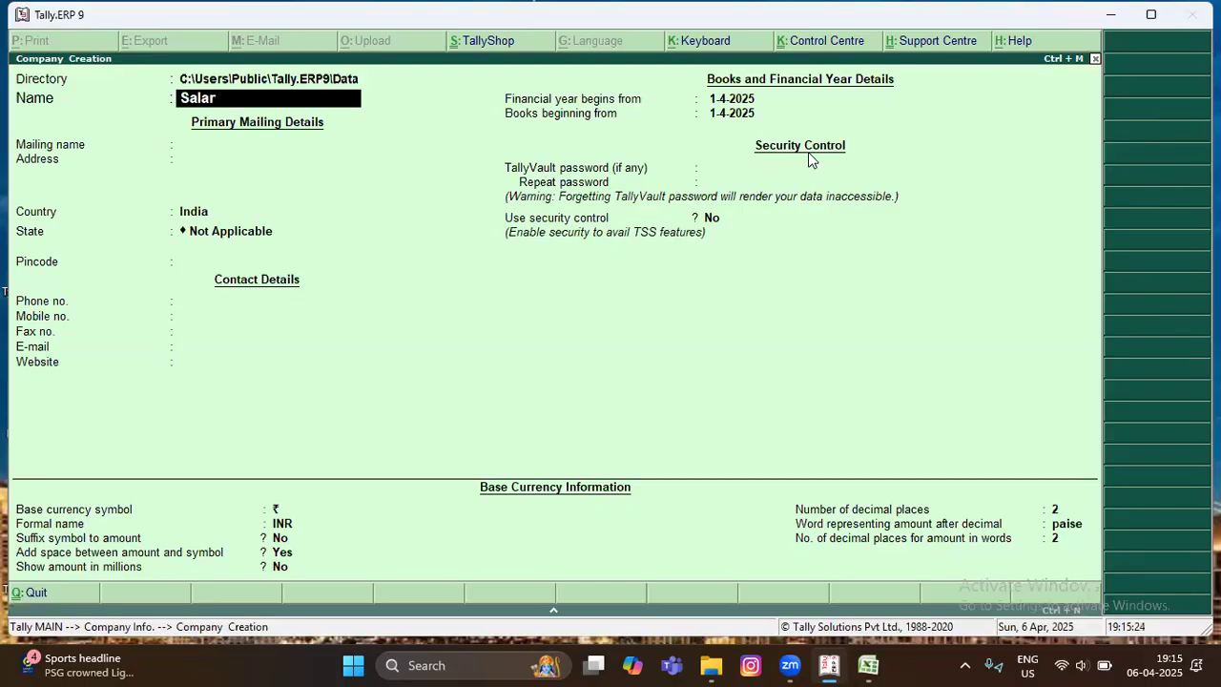
{"action": "type", "text": "y Pay to Employess"}
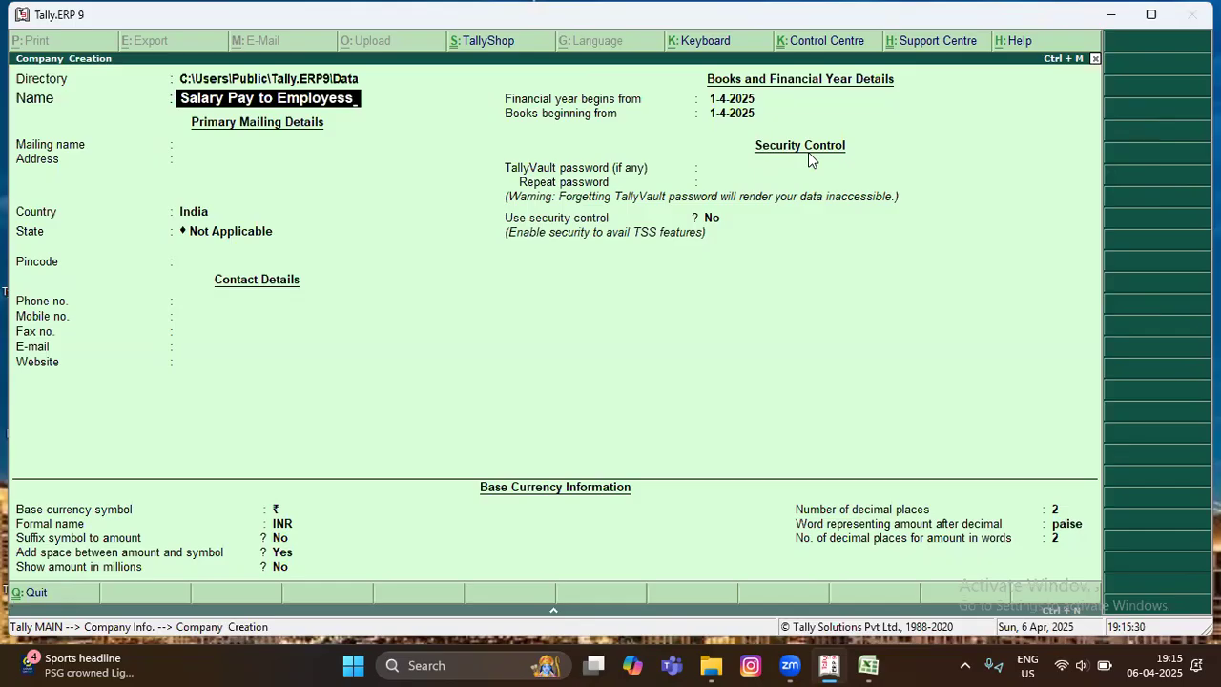
{"action": "key", "text": "Return"}
{"action": "key", "text": "Return"}
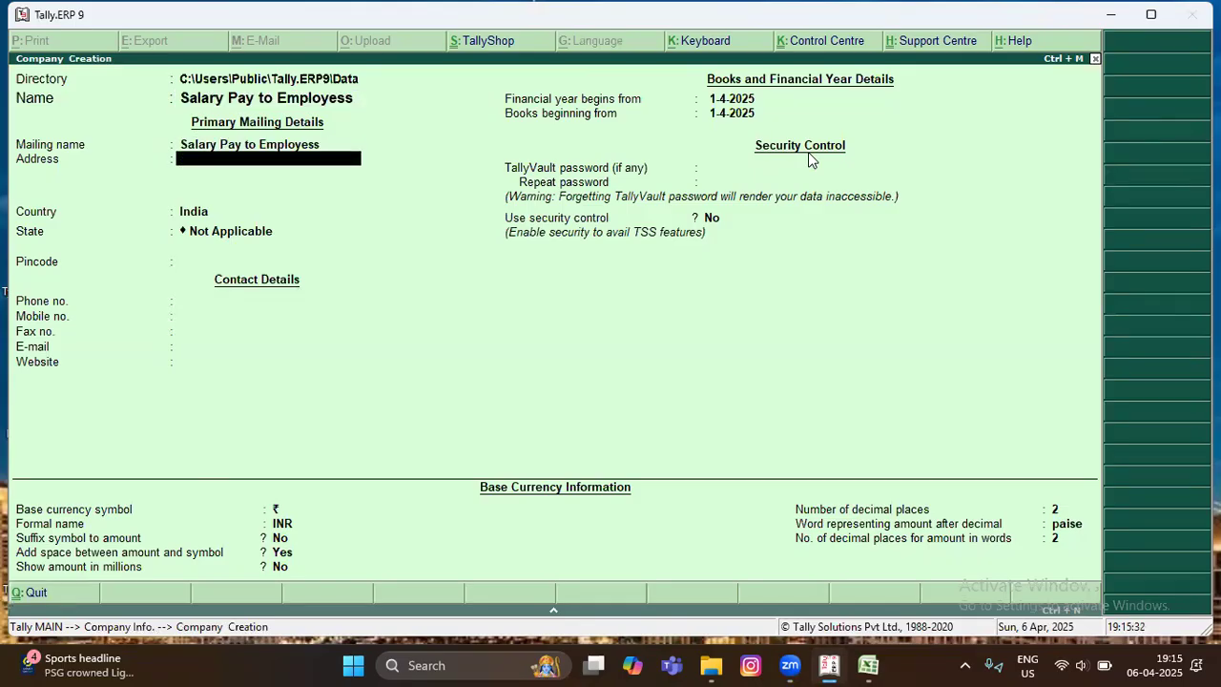
{"action": "key", "text": "Return"}
{"action": "key", "text": "Return"}
{"action": "key", "text": "Return"}
{"action": "key", "text": "Return"}
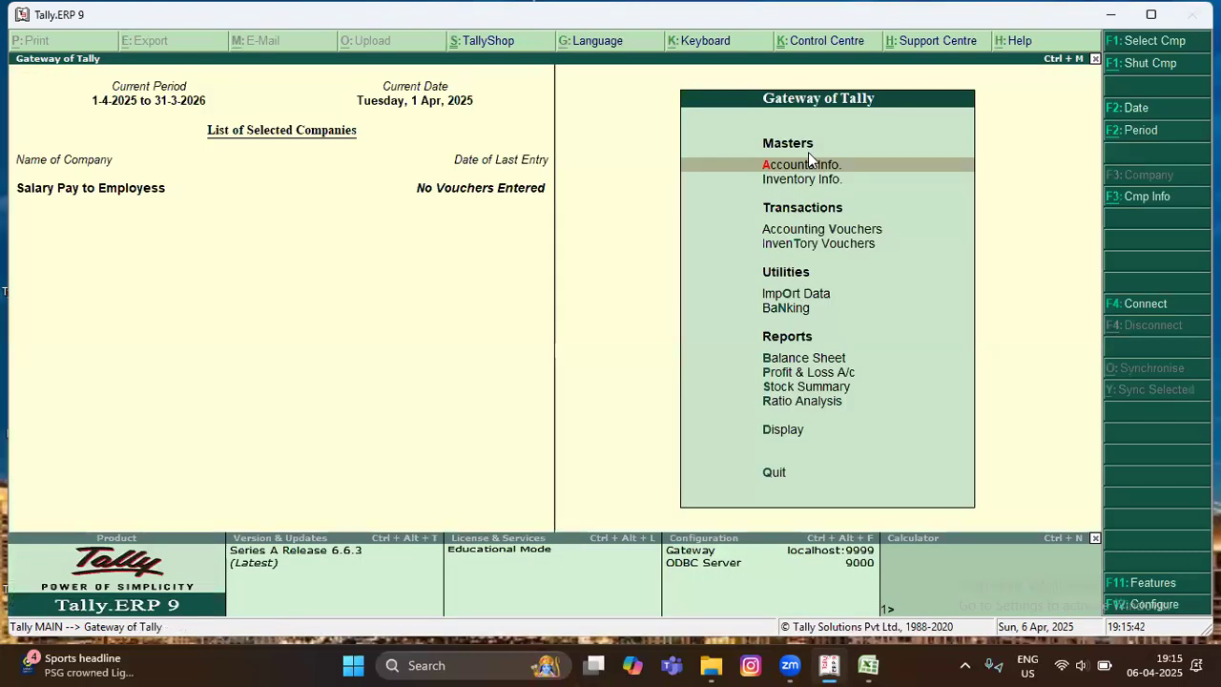
Set Maintain cost centres to Yes in the company's accounting features, keep the other features at their defaults, and save.
{"action": "key", "text": "F11"}
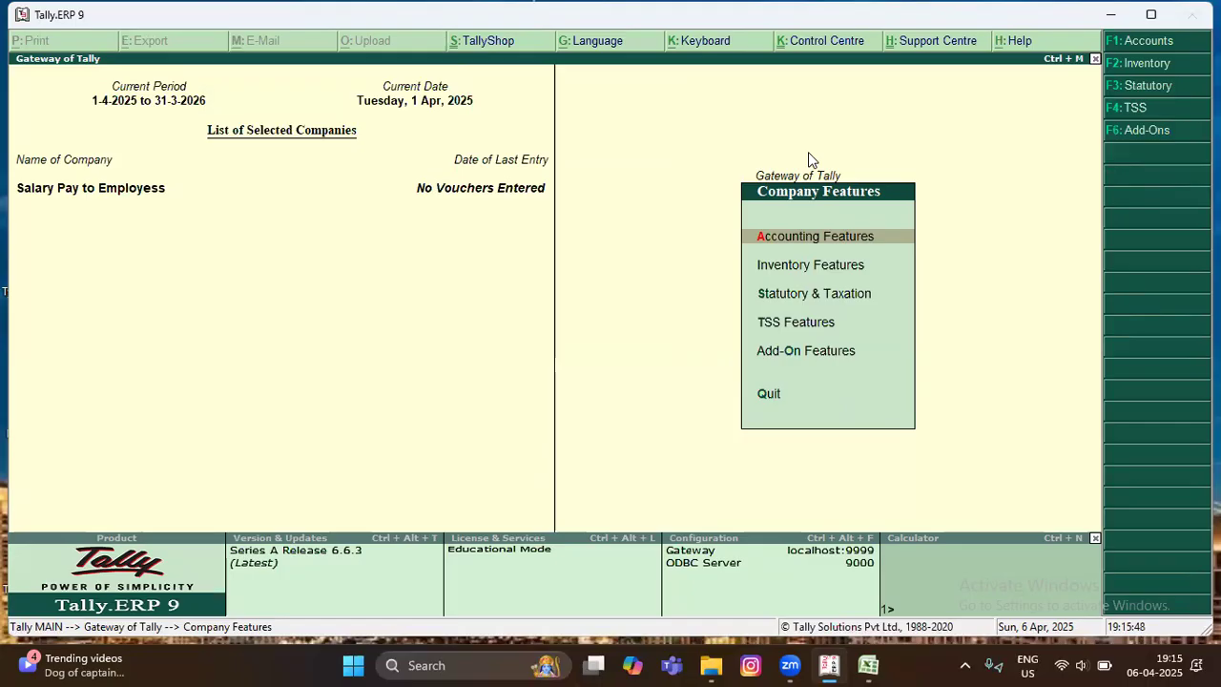
{"action": "key", "text": "Return"}
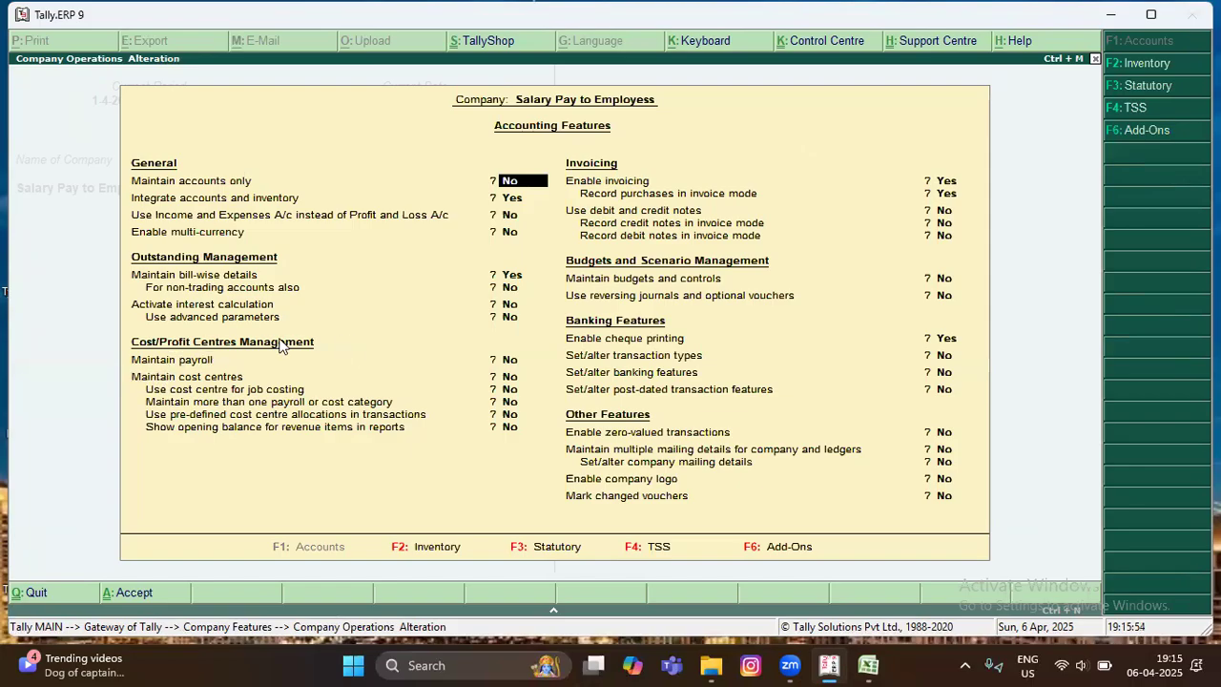
{"action": "key", "text": "Return"}
{"action": "key", "text": "Return"}
{"action": "key", "text": "Return"}
{"action": "key", "text": "Return"}
{"action": "key", "text": "Return"}
{"action": "key", "text": "Return"}
{"action": "key", "text": "Return"}
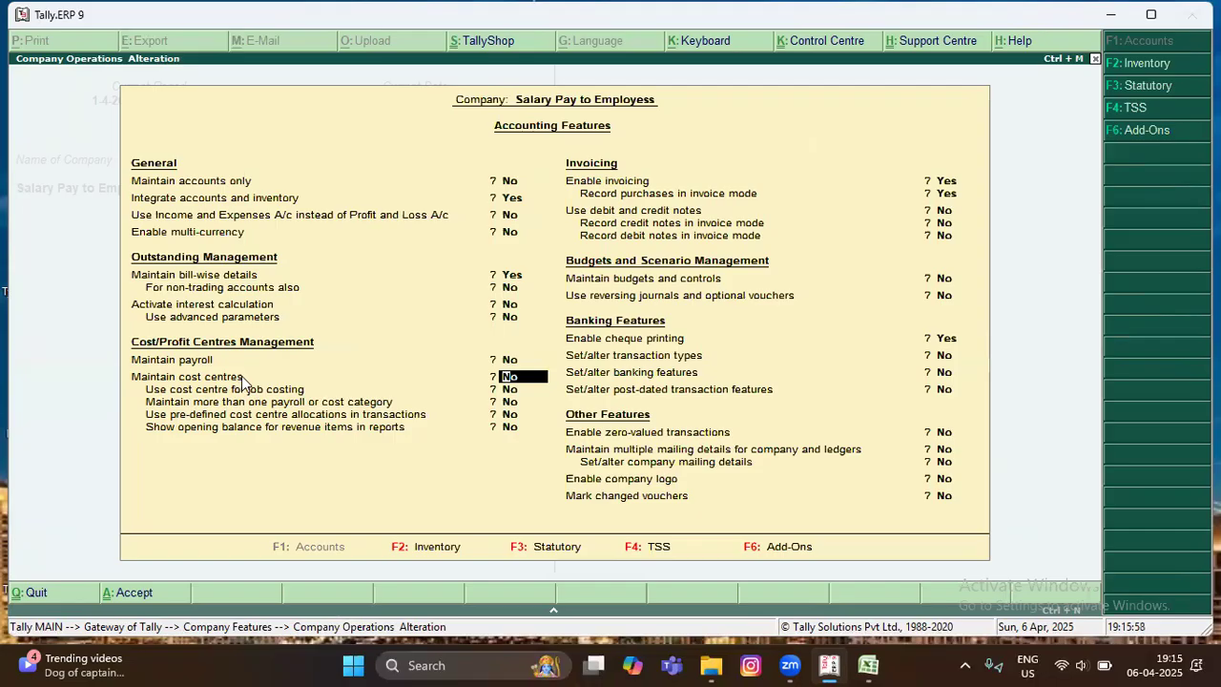
{"action": "type", "text": "y"}
{"action": "key", "text": "Return"}
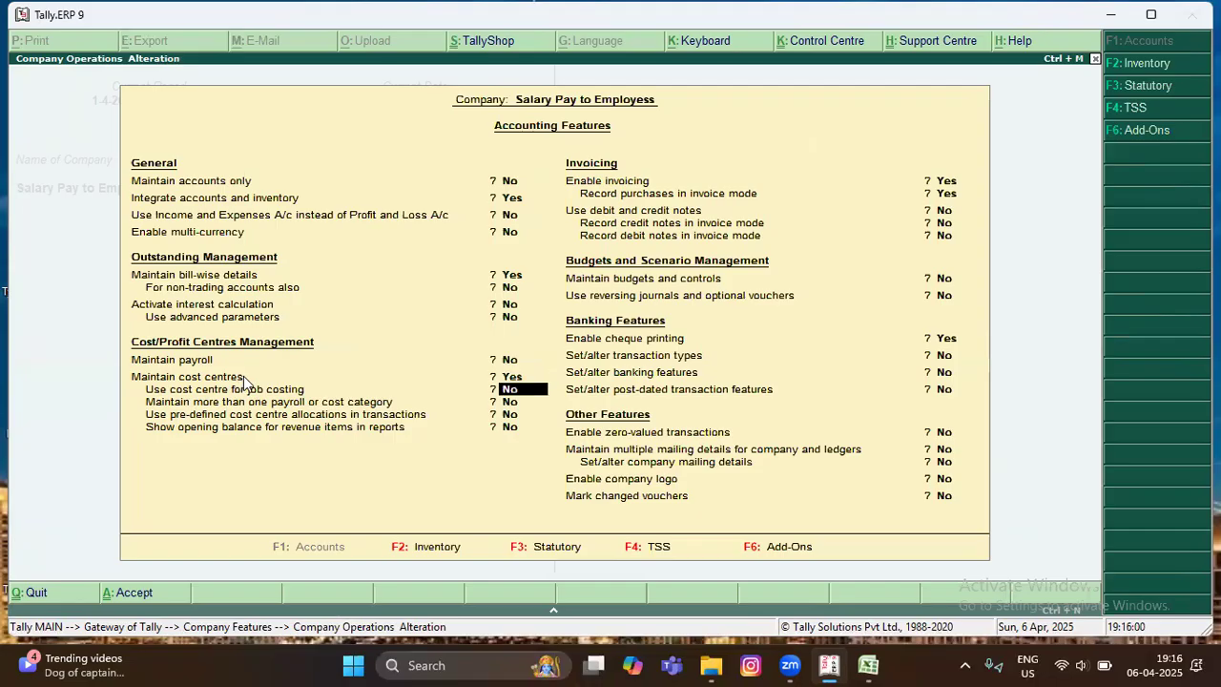
{"action": "key", "text": "Return"}
{"action": "key", "text": "Return"}
{"action": "key", "text": "Return"}
{"action": "key", "text": "Return"}
{"action": "key", "text": "Return"}
{"action": "key", "text": "Return"}
{"action": "key", "text": "Return"}
{"action": "key", "text": "Return"}
{"action": "key", "text": "Return"}
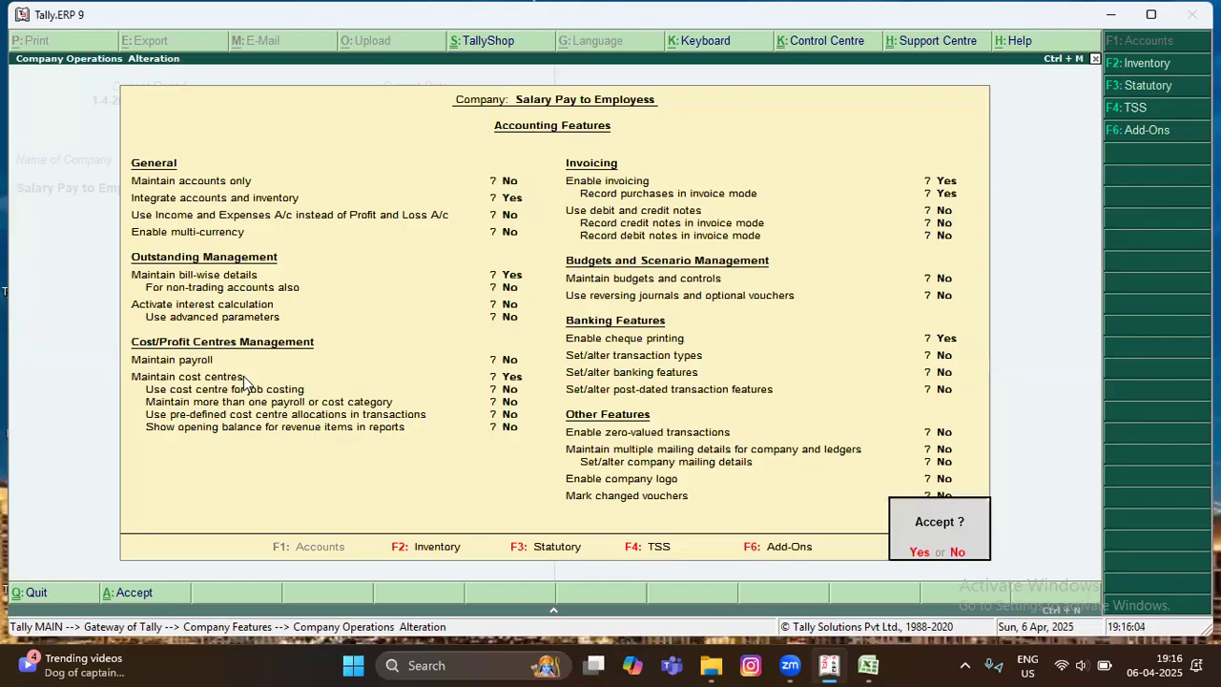
{"action": "key", "text": "Return"}
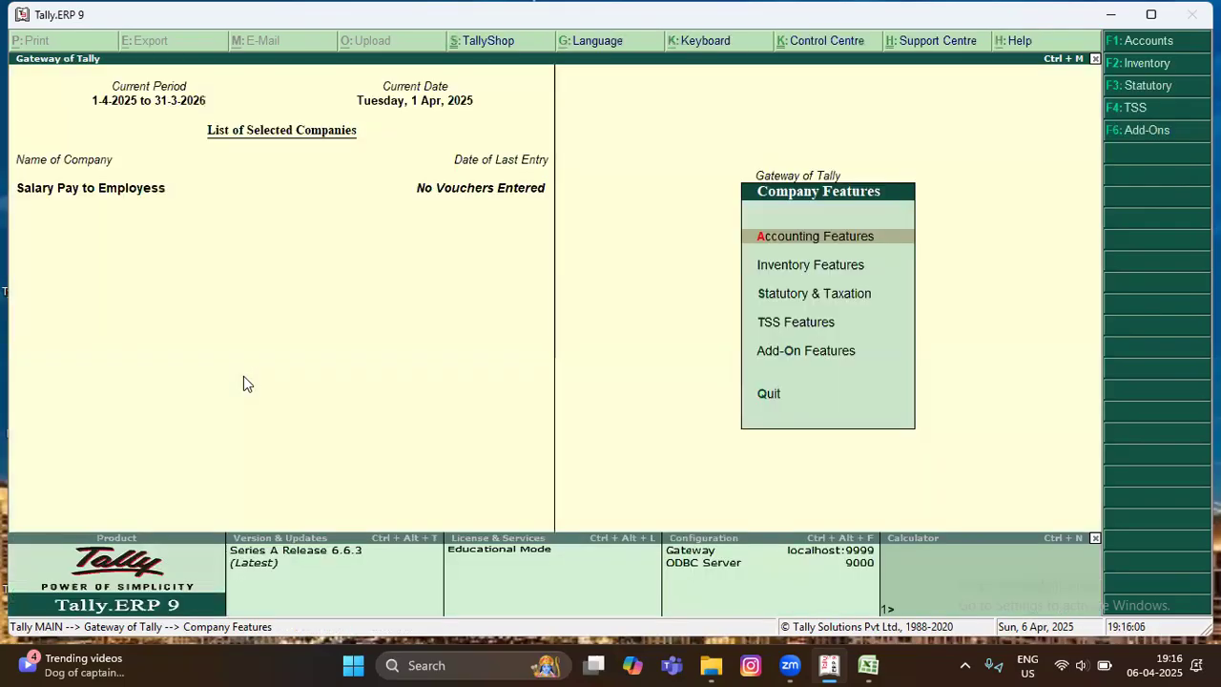
{"action": "key", "text": "Escape"}
Start a new single ledger named "Salary Paid to Employees" without an alias.
{"action": "key", "text": "Return"}
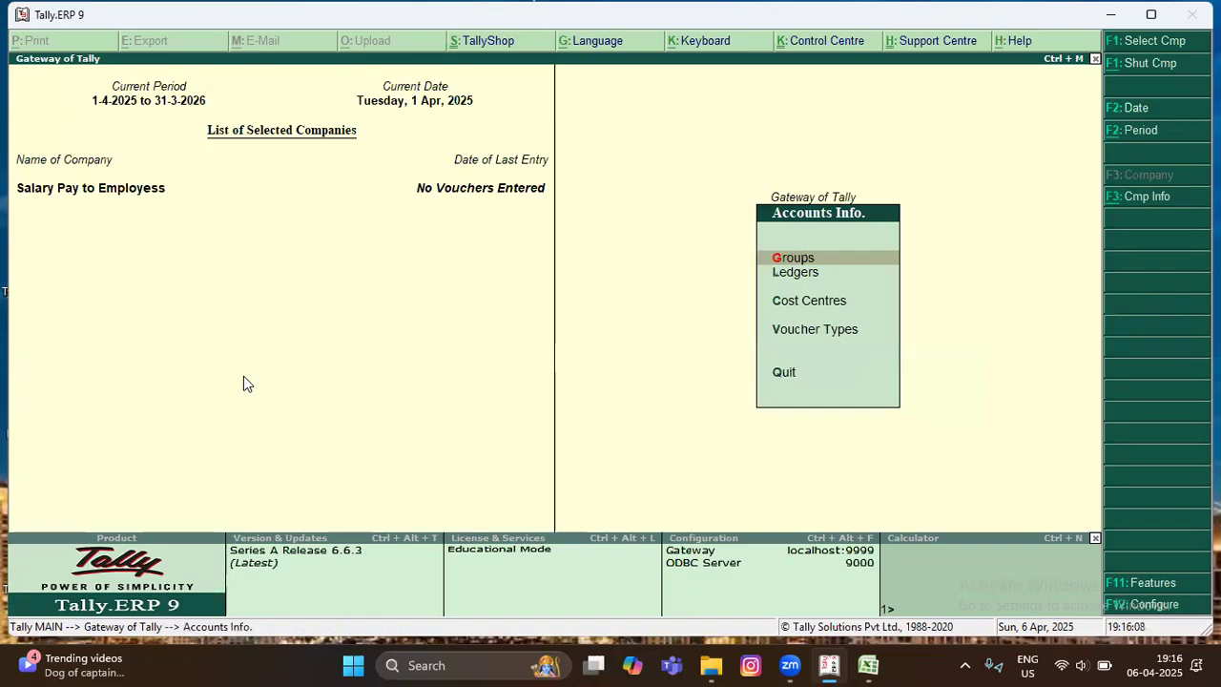
{"action": "key", "text": "Down"}
{"action": "key", "text": "Down"}
{"action": "key", "text": "Up"}
{"action": "key", "text": "Down"}
{"action": "key", "text": "Up"}
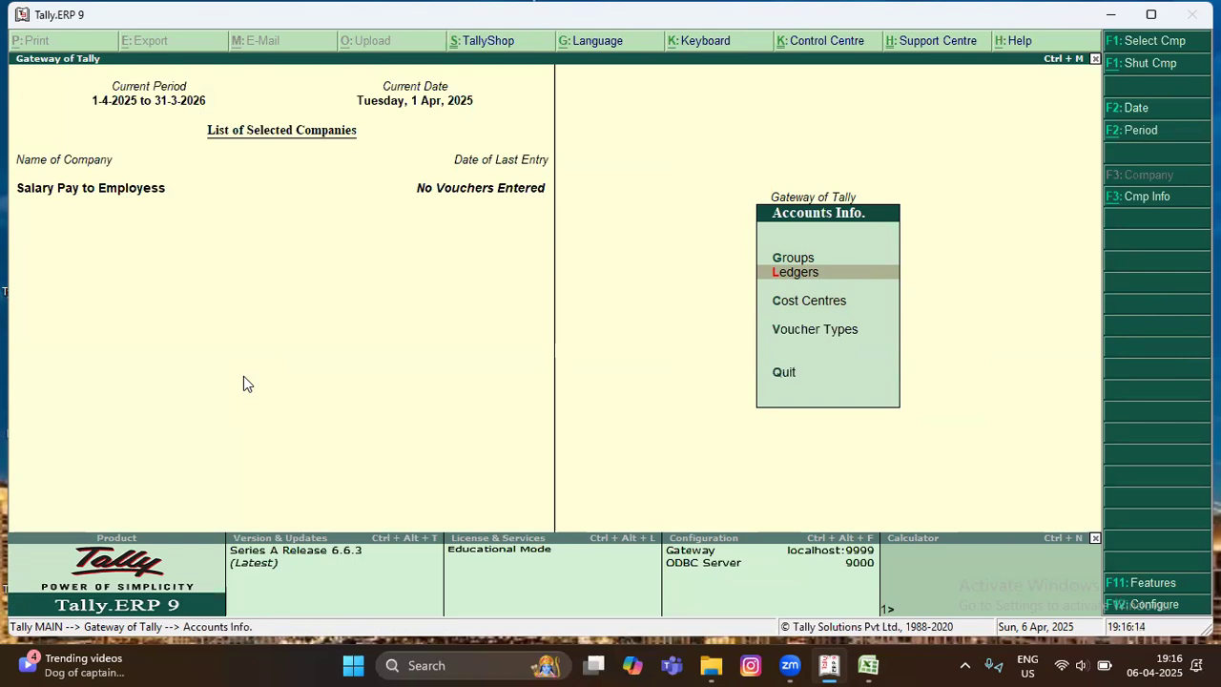
{"action": "key", "text": "Return"}
{"action": "key", "text": "Return"}
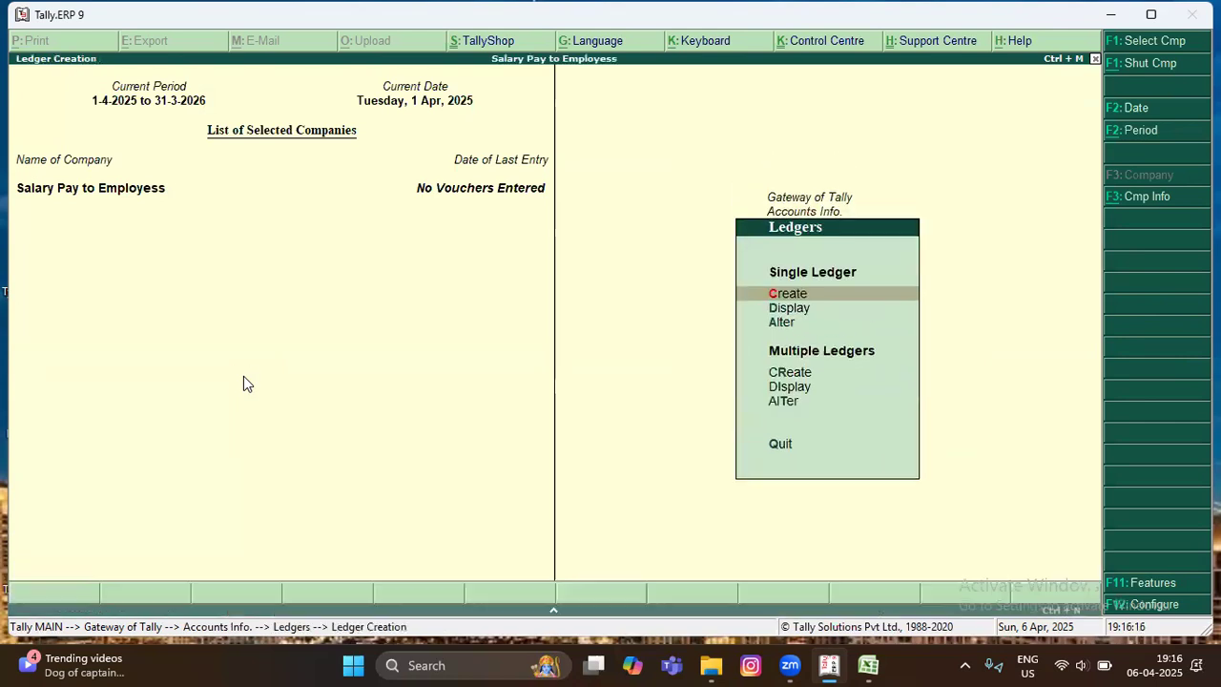
{"action": "type", "text": "Sala"}
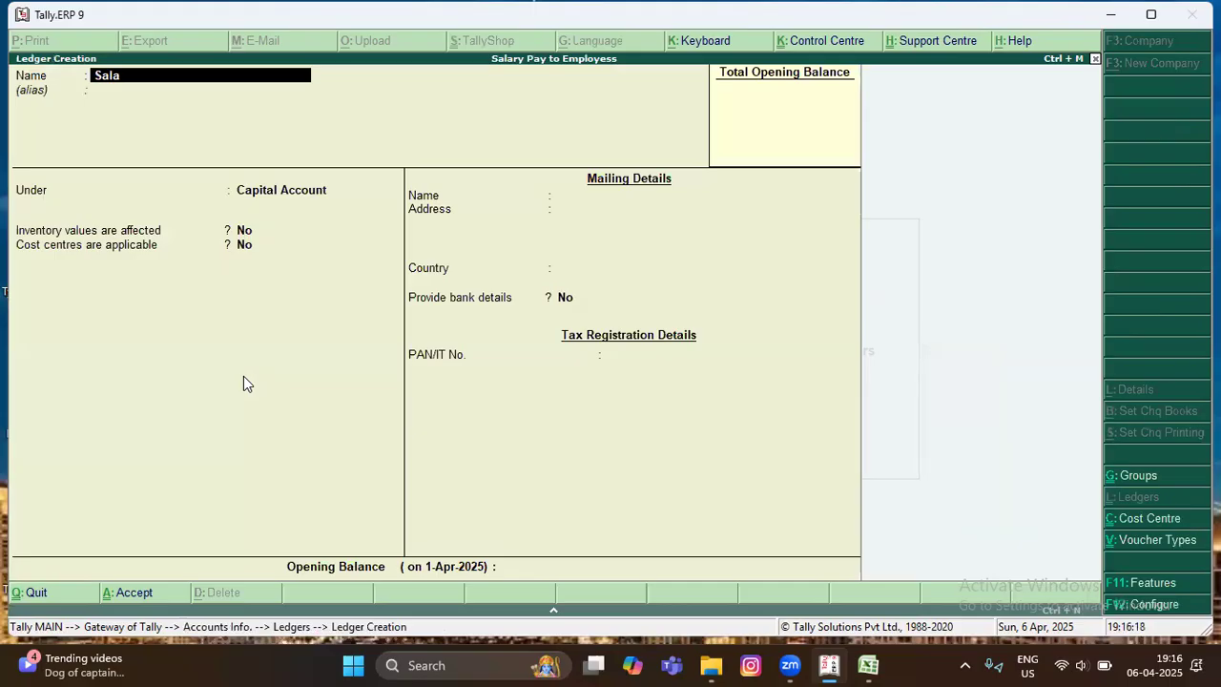
{"action": "type", "text": "ry Paid to Employees"}
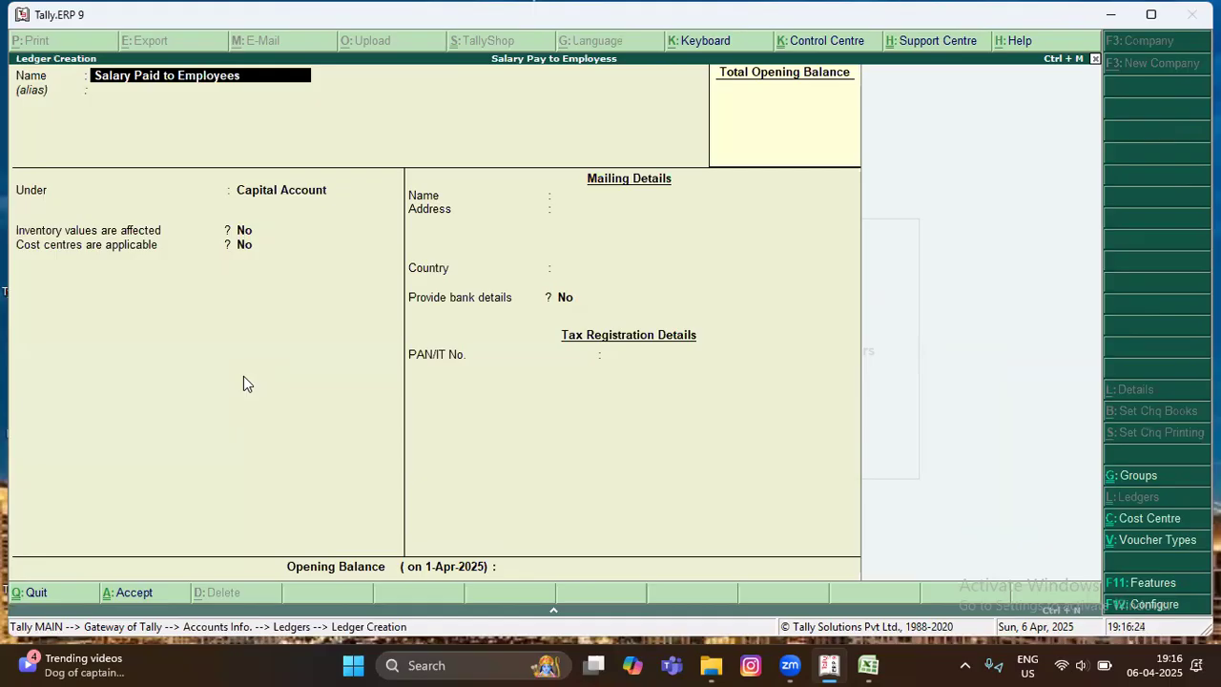
{"action": "key", "text": "Return"}
{"action": "key", "text": "Return"}
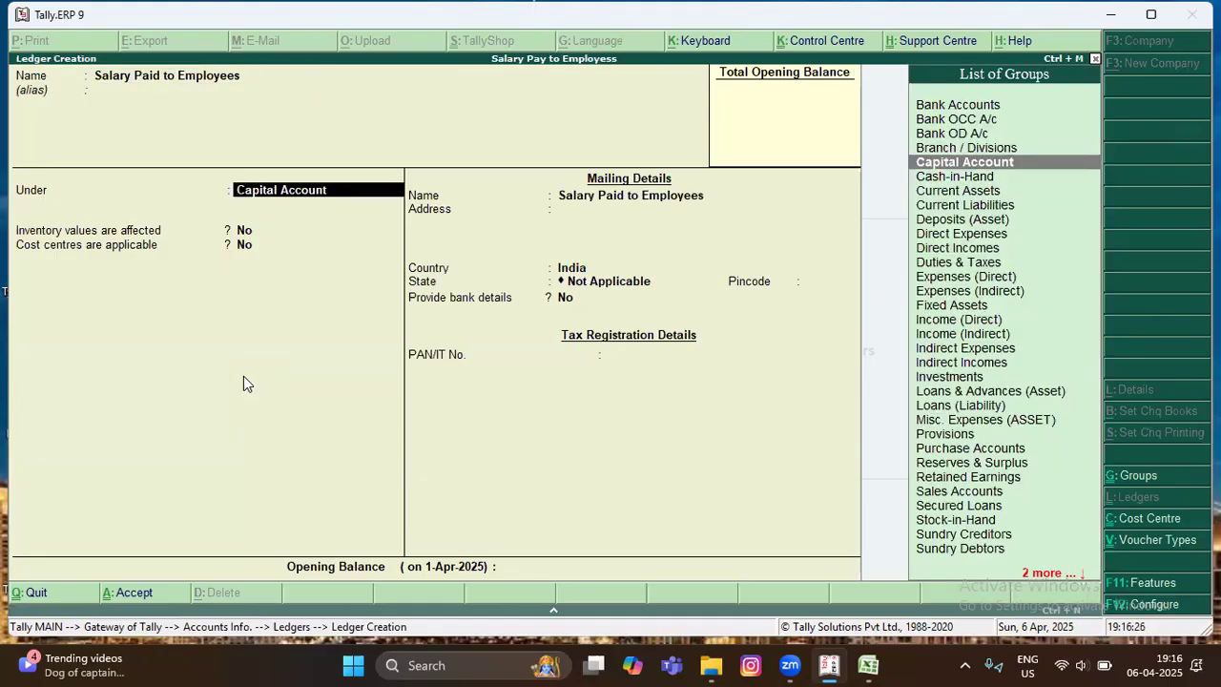
Put the ledger under Indirect Expenses with inventory values affected, ledger type Not Applicable and cost centres applicable, and save it.
{"action": "type", "text": "I"}
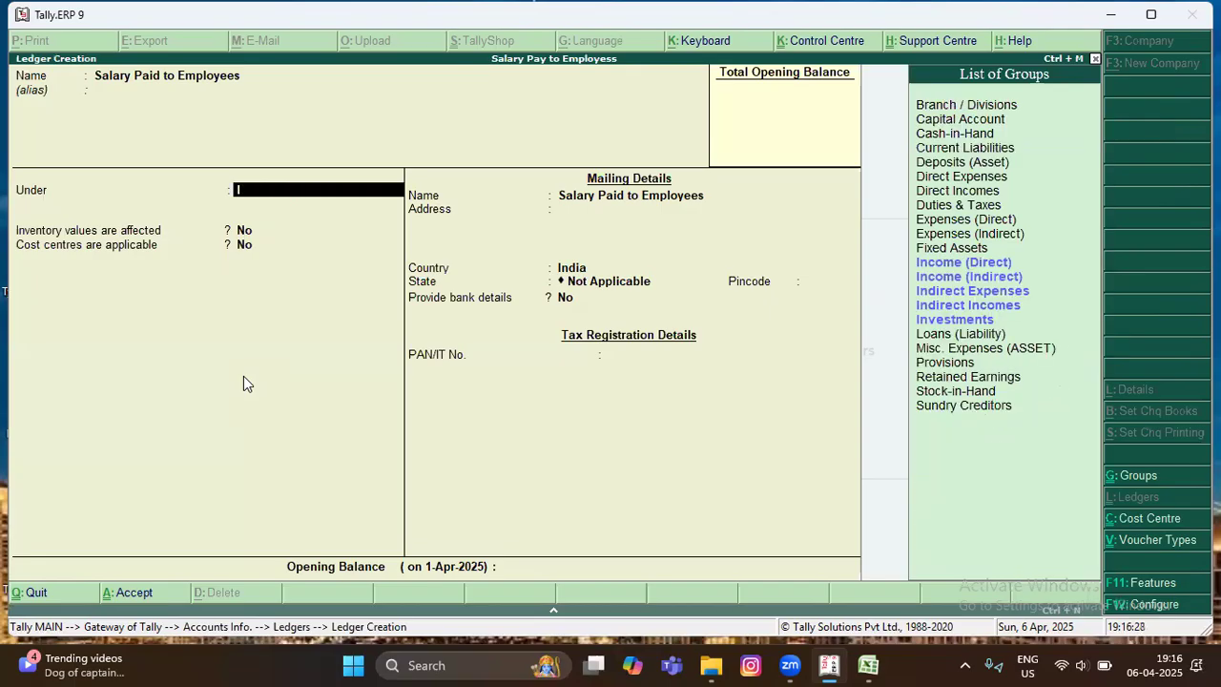
{"action": "type", "text": "nd"}
{"action": "key", "text": "Return"}
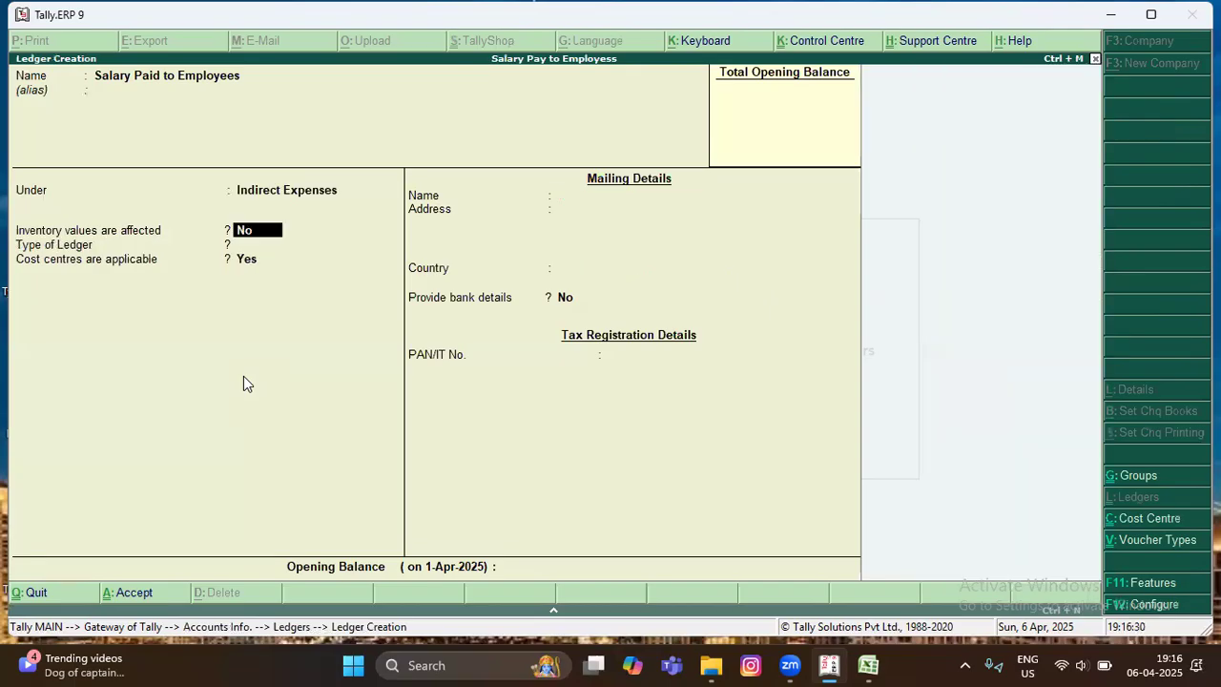
{"action": "type", "text": "y"}
{"action": "key", "text": "Return"}
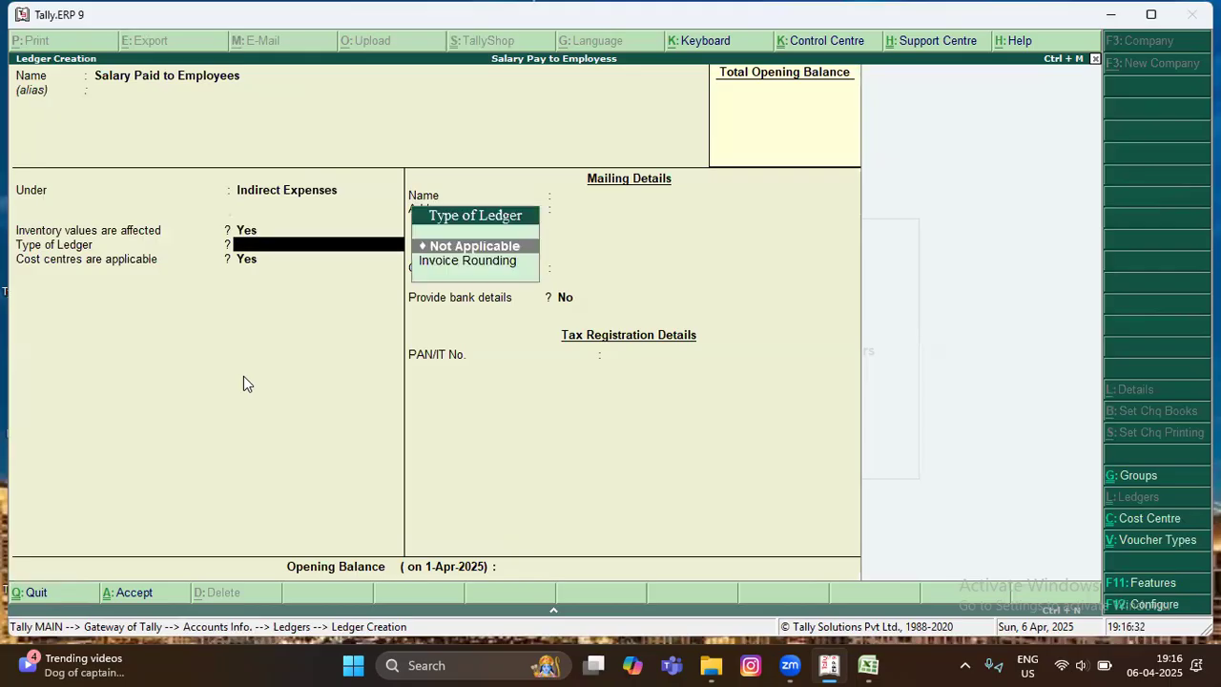
{"action": "key", "text": "Return"}
{"action": "key", "text": "Return"}
{"action": "key", "text": "Return"}
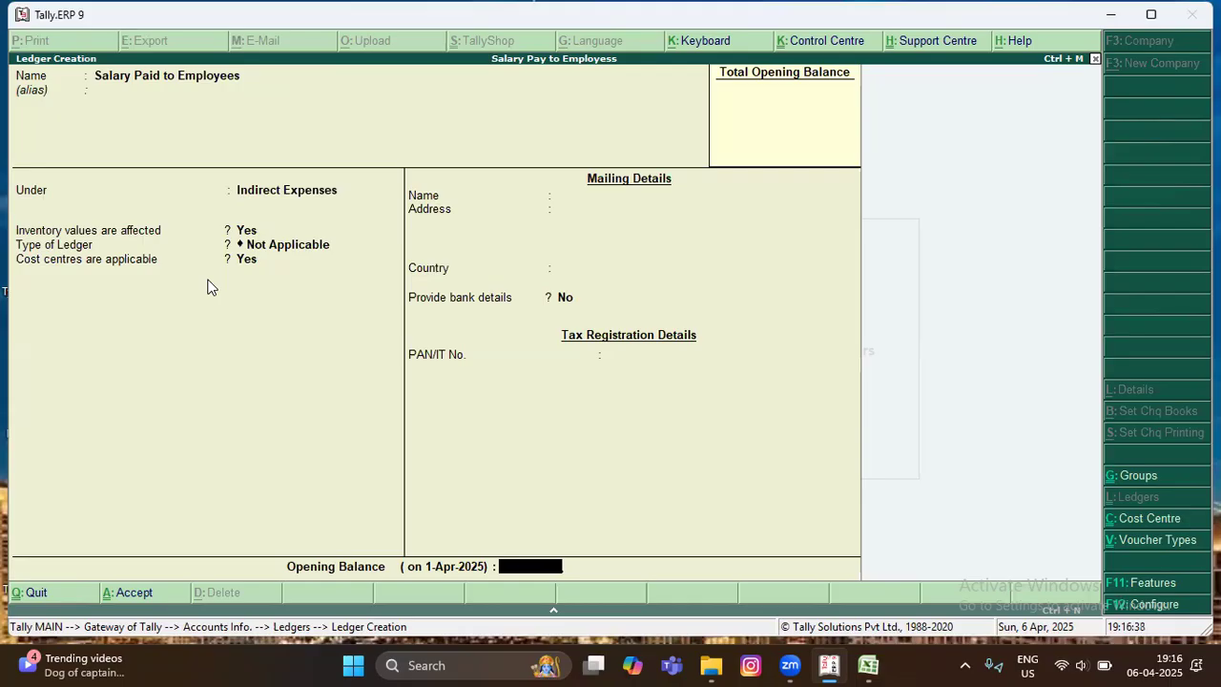
{"action": "key", "text": "Return"}
{"action": "key", "text": "Escape"}
{"action": "key", "text": "Return"}
{"action": "key", "text": "Escape"}
Create a single cost centre named "Salary Pay to Employees" under Primary.
{"action": "key", "text": "Down"}
{"action": "key", "text": "Down"}
{"action": "key", "text": "Up"}
{"action": "key", "text": "Return"}
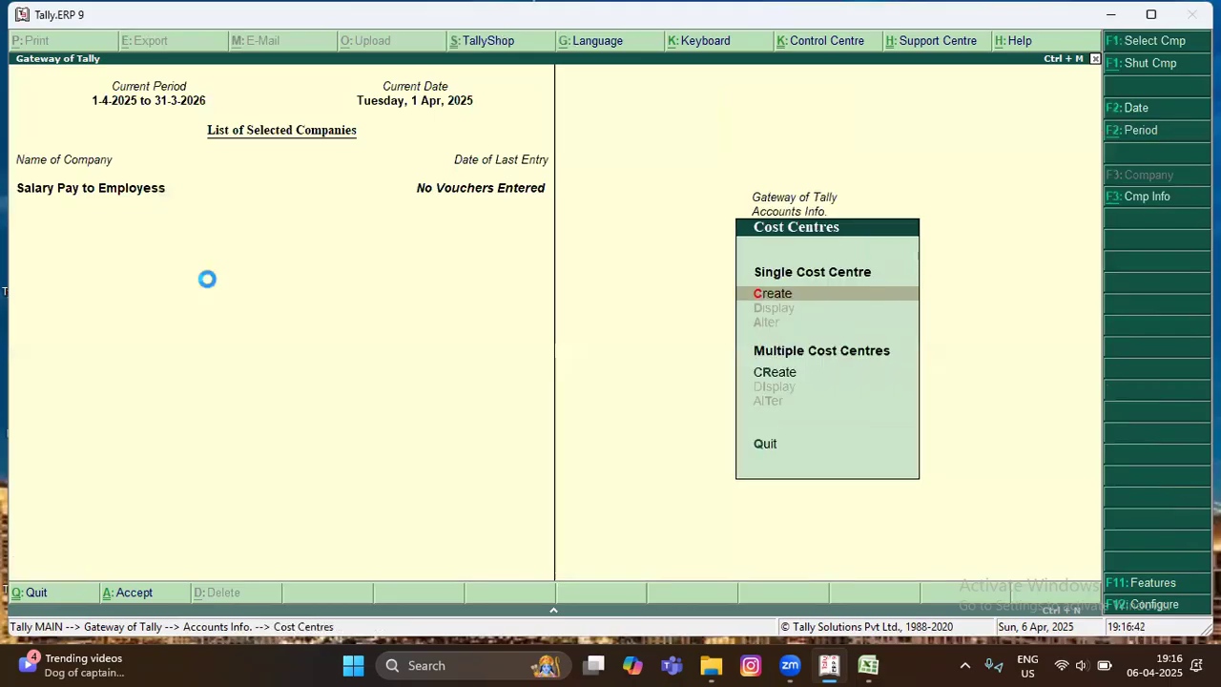
{"action": "key", "text": "Return"}
{"action": "type", "text": "Sala"}
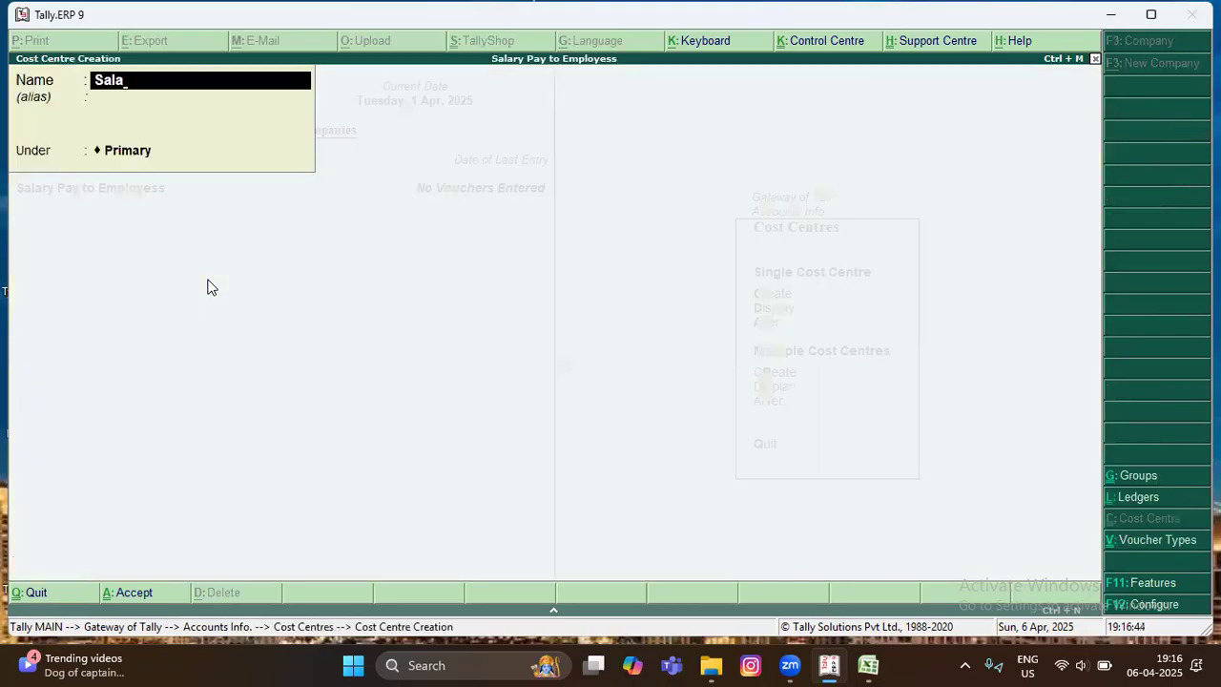
{"action": "type", "text": "ry Pay to Employees"}
{"action": "key", "text": "Return"}
{"action": "key", "text": "Return"}
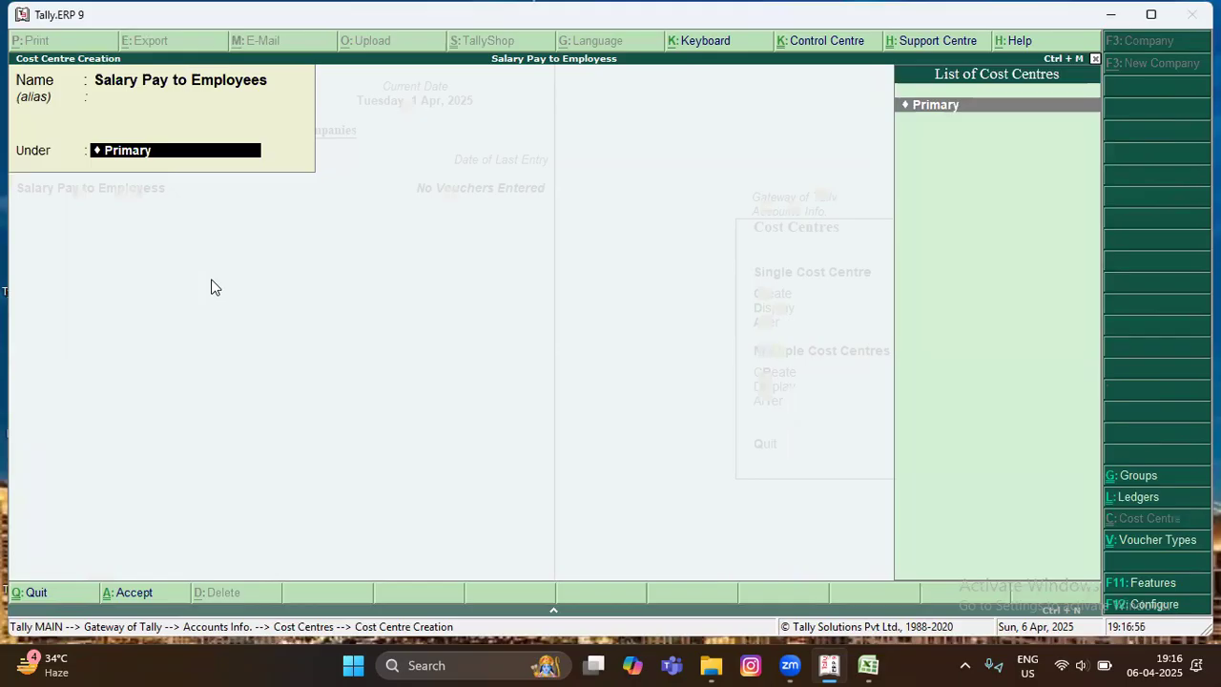
{"action": "key", "text": "Return"}
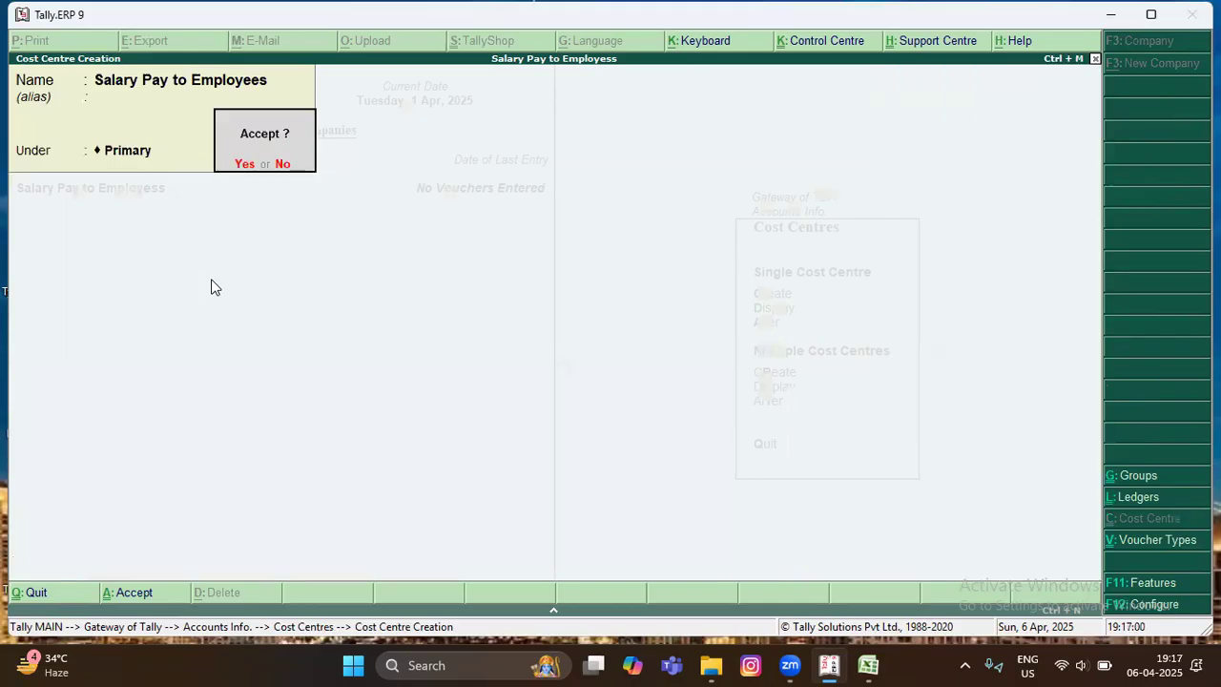
{"action": "key", "text": "Return"}
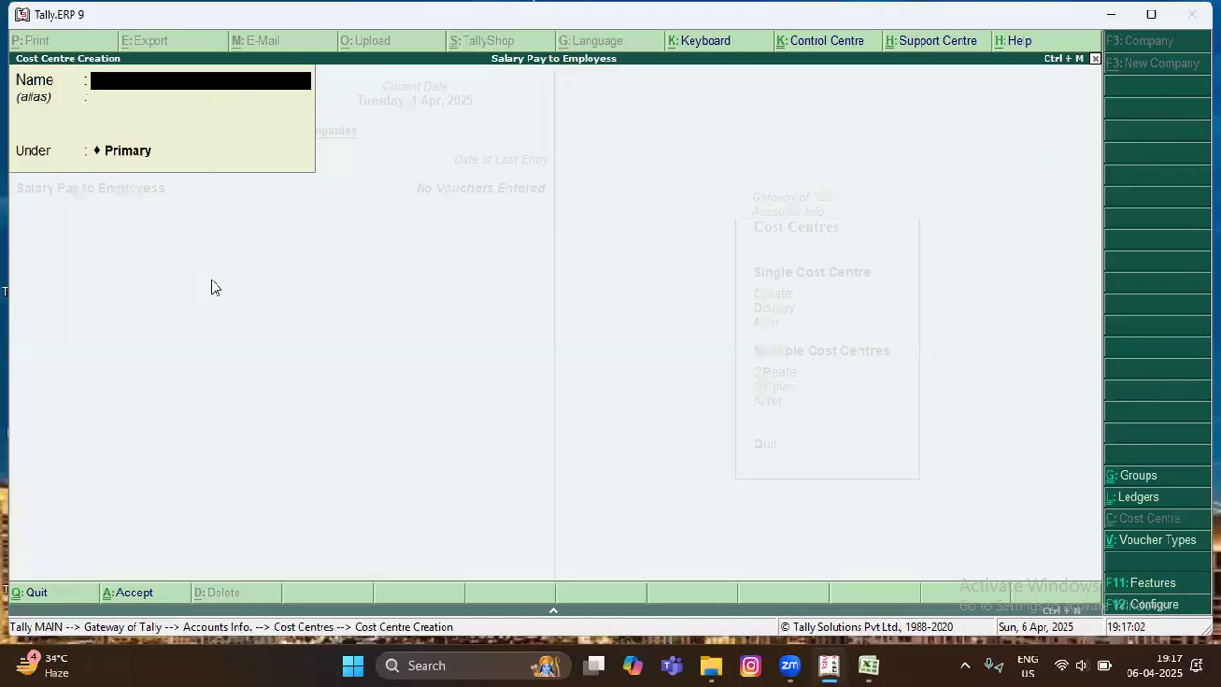
{"action": "key", "text": "Escape"}
{"action": "key", "text": "Escape"}
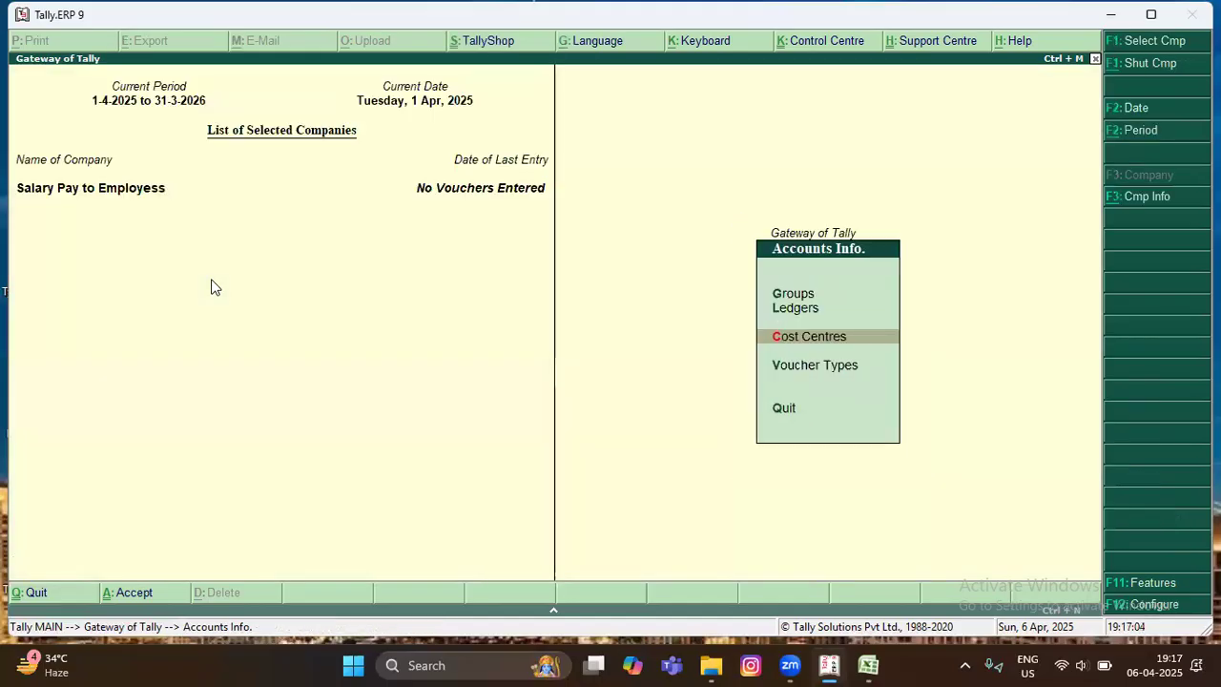
{"action": "key", "text": "Escape"}
Start a payment voucher and debit the Salary Paid to Employees ledger without any inventory allocation.
{"action": "key", "text": "Down"}
{"action": "key", "text": "Down"}
{"action": "key", "text": "Down"}
{"action": "key", "text": "Up"}
{"action": "key", "text": "Return"}
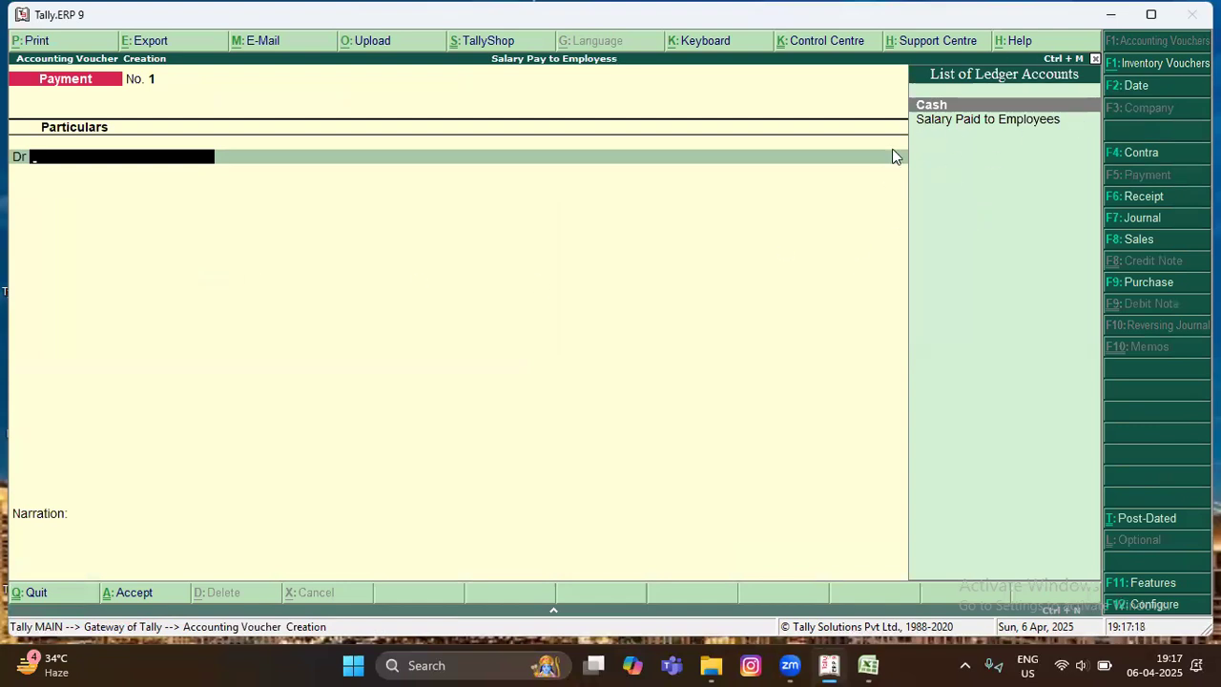
{"action": "key", "text": "a"}
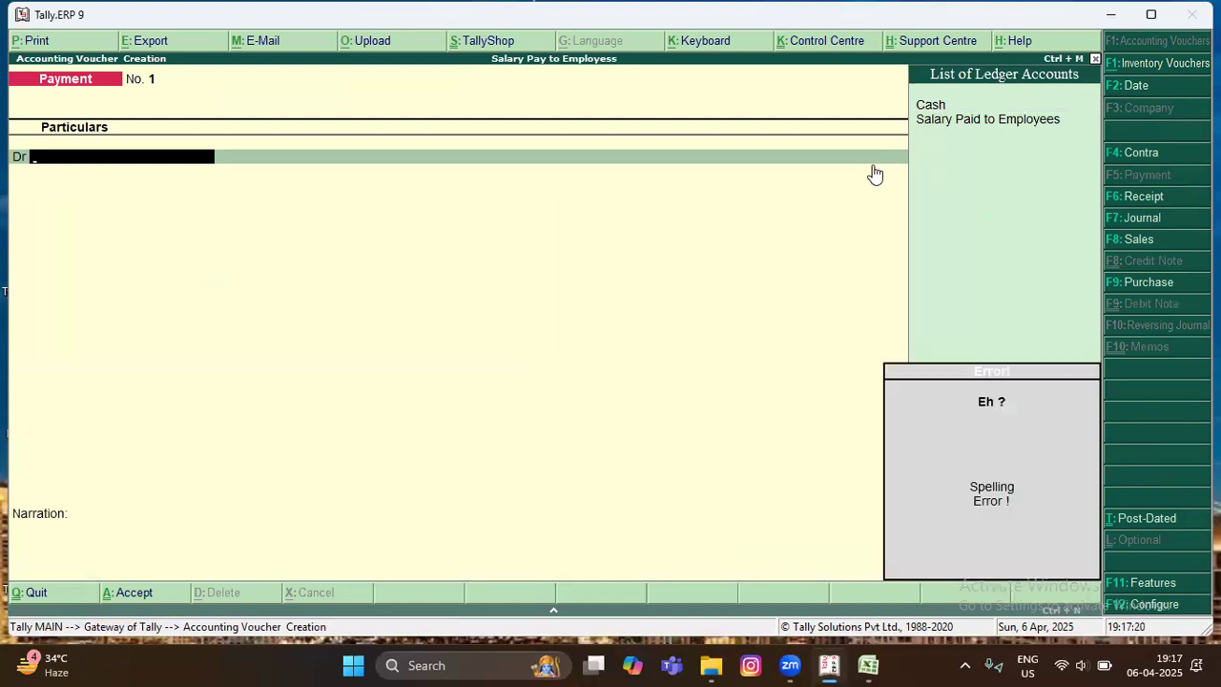
{"action": "key", "text": "Down"}
{"action": "key", "text": "Return"}
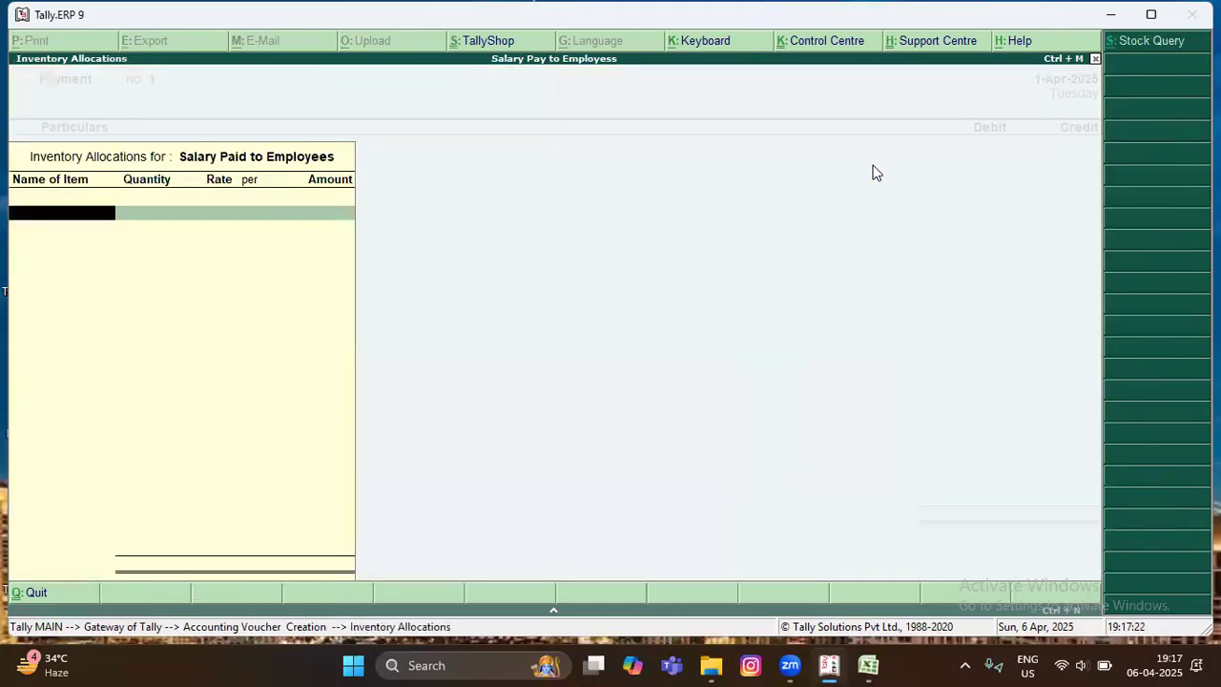
{"action": "key", "text": "Escape"}
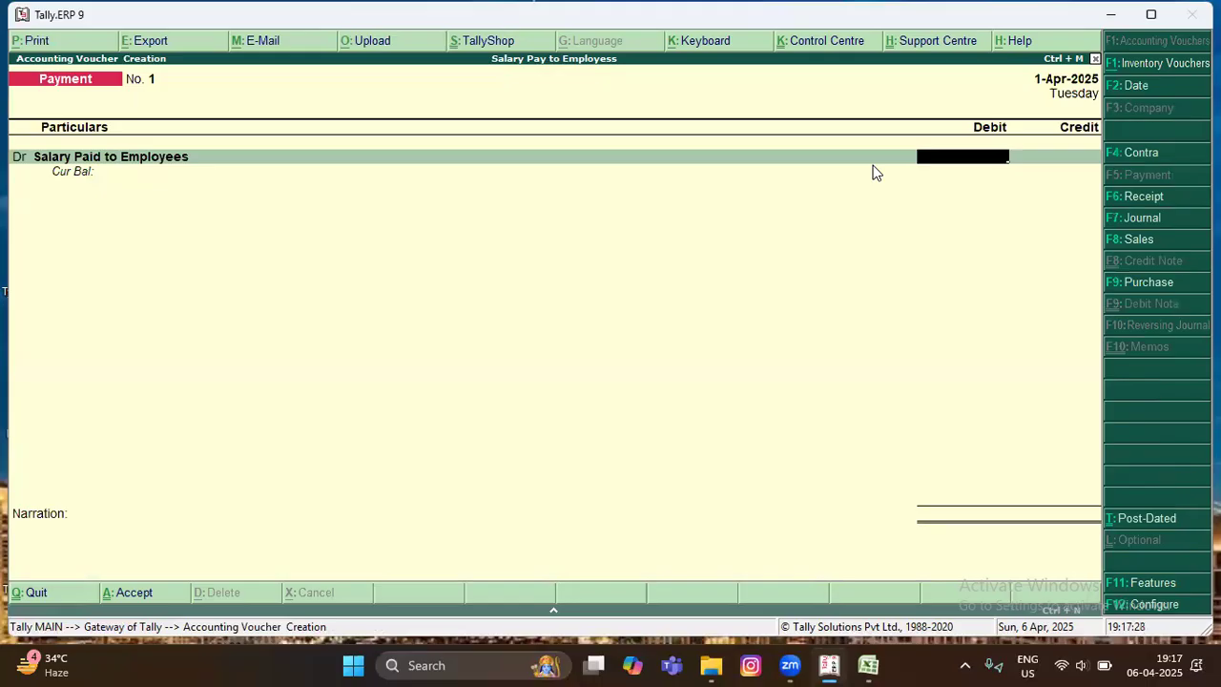
Set the debit amount of the Salary Paid to Employees ledger to 50,000 and open its cost centre allocations.
{"action": "type", "text": "50000"}
{"action": "key", "text": "Return"}
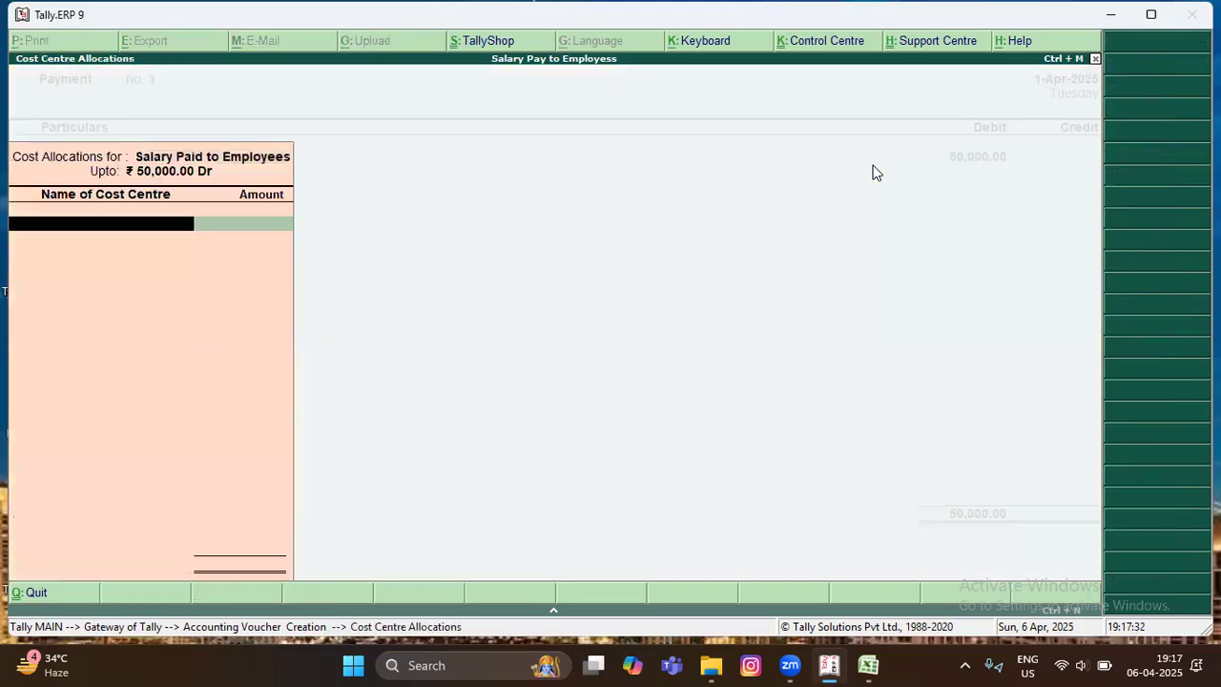
{"action": "key", "text": "Escape"}
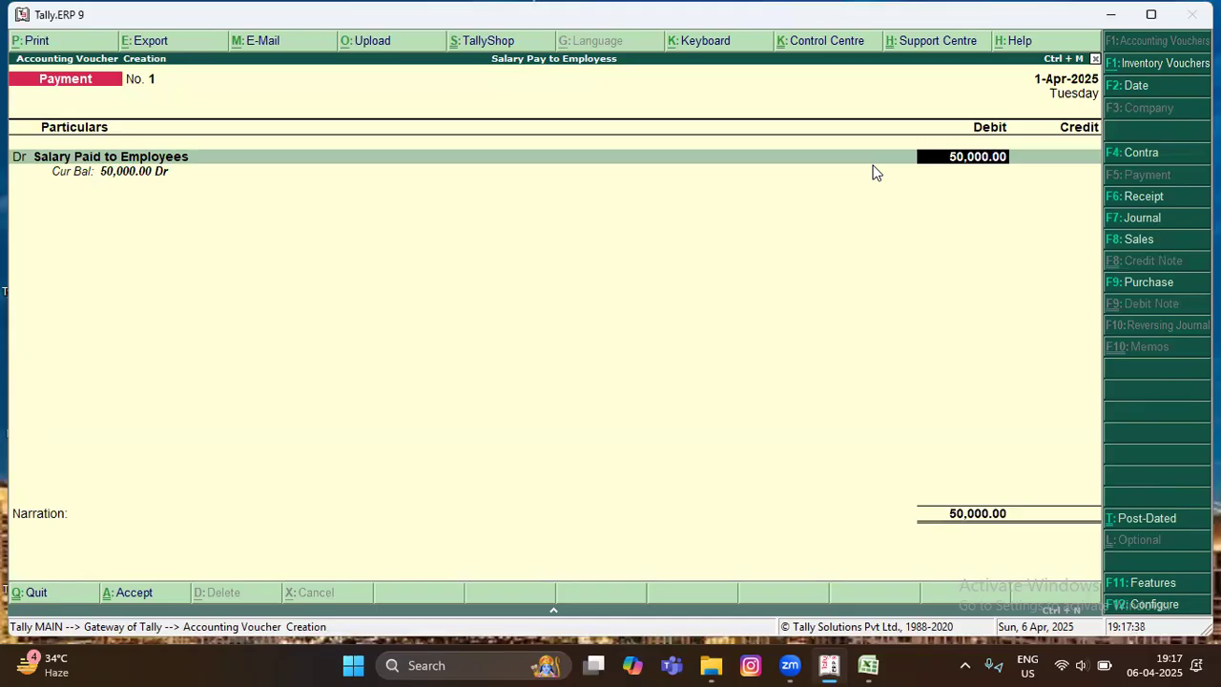
{"action": "key", "text": "Return"}
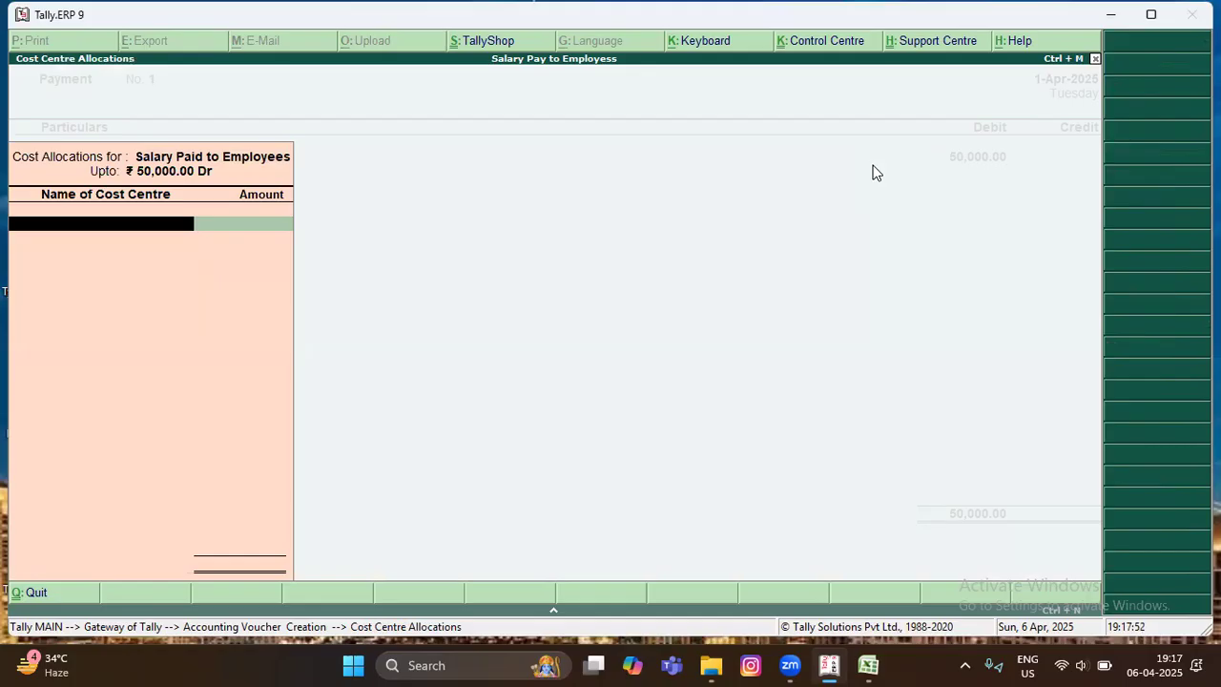
Create a cost centre with the first employee's name and no alias under Salary Pay to Employees.
{"action": "key", "text": "alt+c"}
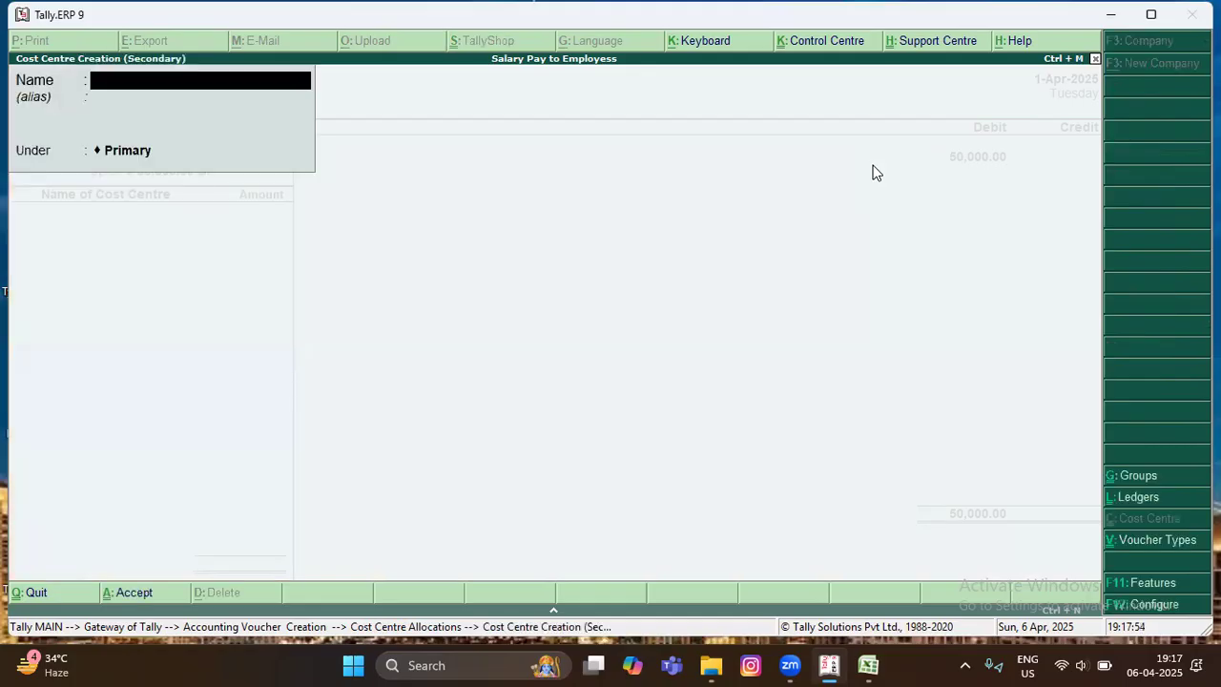
{"action": "type", "text": "Mohan"}
{"action": "key", "text": "Return"}
{"action": "key", "text": "Return"}
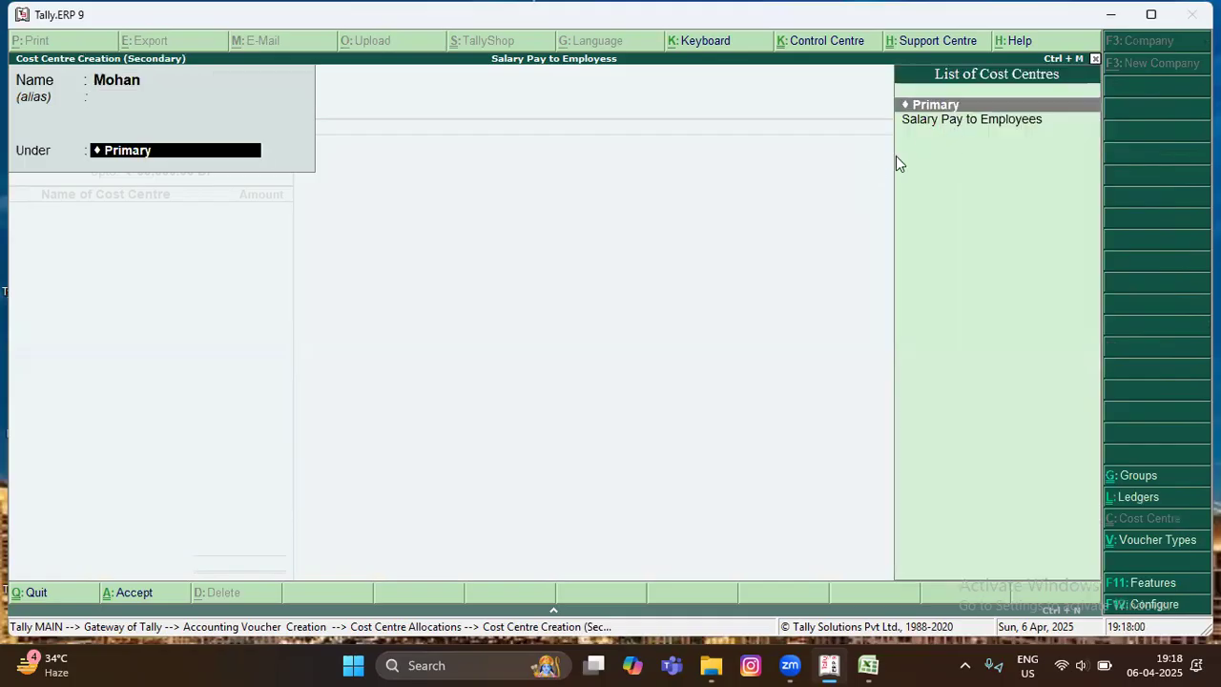
{"action": "left_click", "coordinate": [935, 121]}
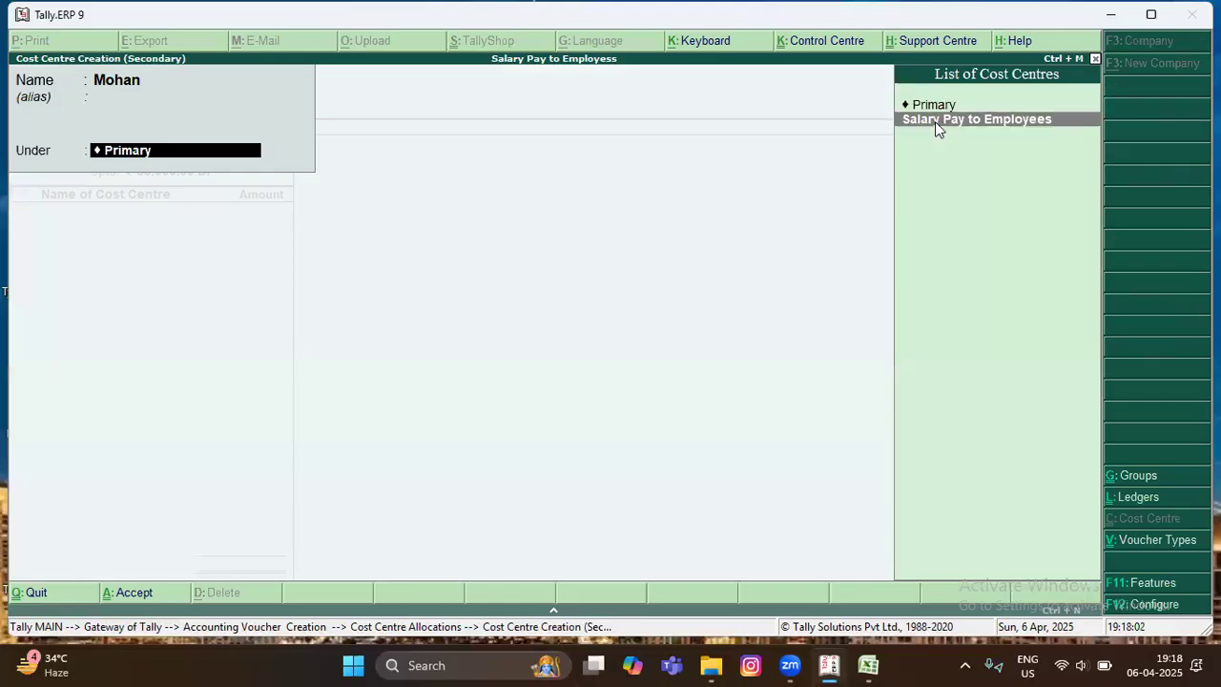
{"action": "left_click", "coordinate": [934, 120]}
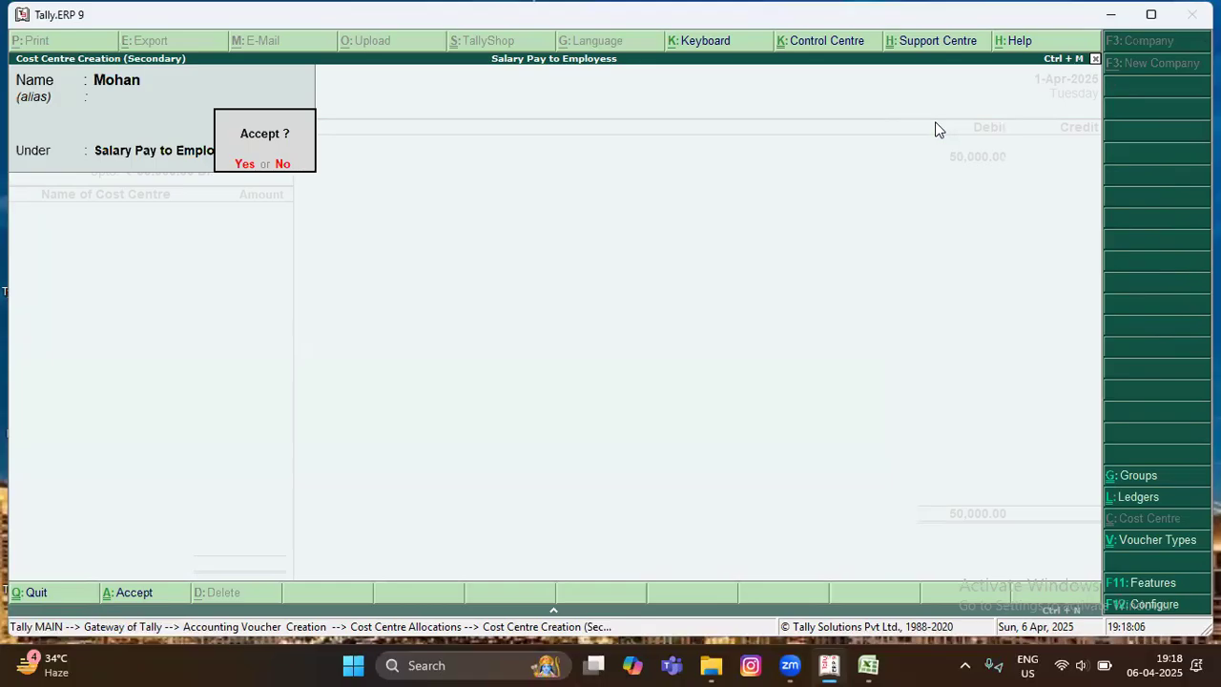
{"action": "key", "text": "Return"}
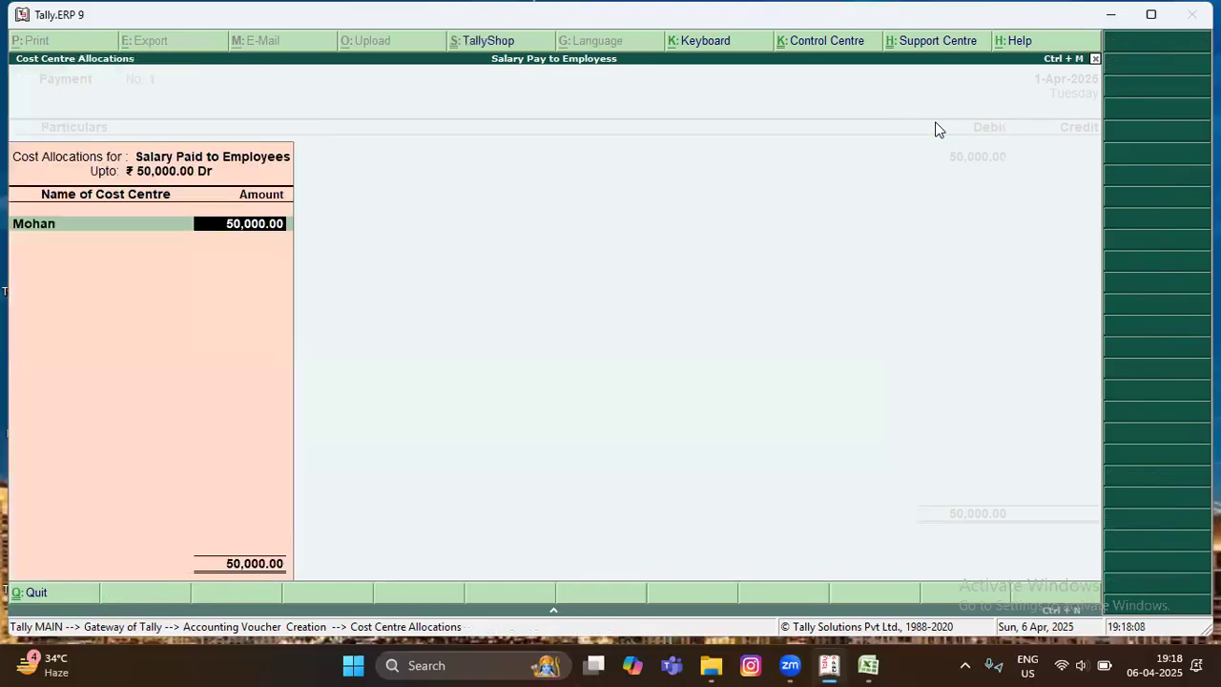
Allocate 8,500 of the salary amount to the first employee's cost centre.
{"action": "type", "text": "850"}
{"action": "key", "text": "Return"}
{"action": "key", "text": "BackSpace"}
{"action": "type", "text": "8500"}
{"action": "key", "text": "Return"}
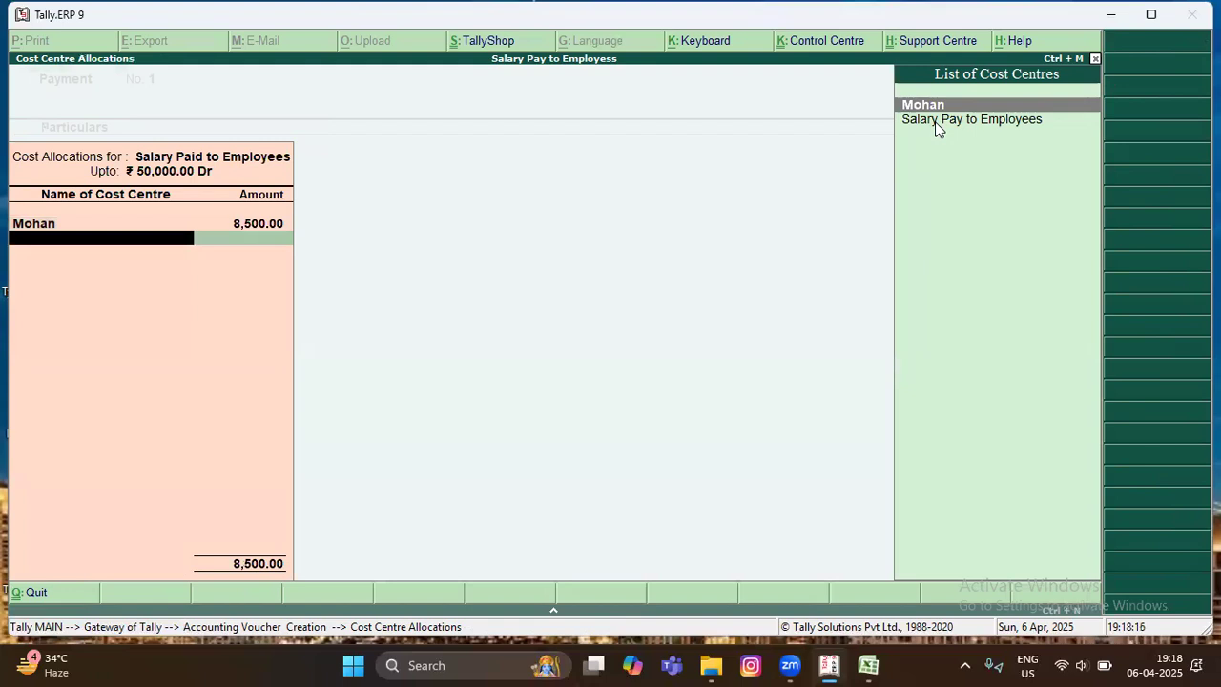
Create a cost centre with the second employee's name and no alias under Salary Pay to Employees.
{"action": "key", "text": "alt+c"}
{"action": "type", "text": "Sohan"}
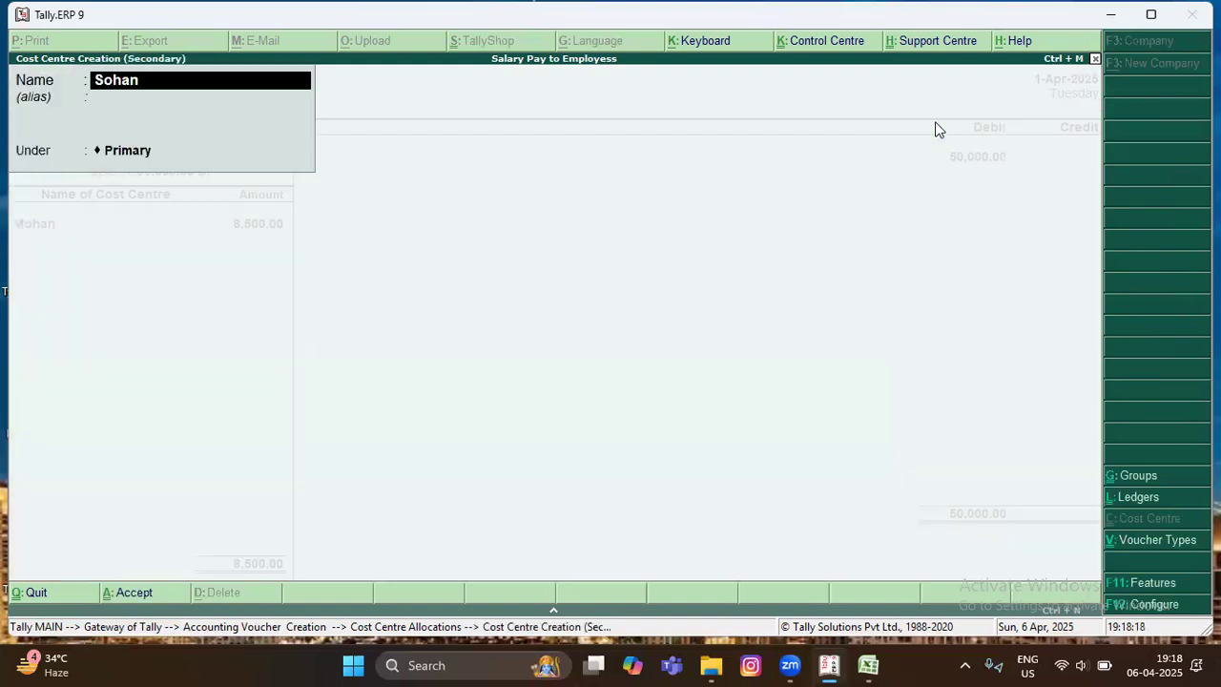
{"action": "key", "text": "Return"}
{"action": "key", "text": "Return"}
{"action": "key", "text": "Down"}
{"action": "key", "text": "Down"}
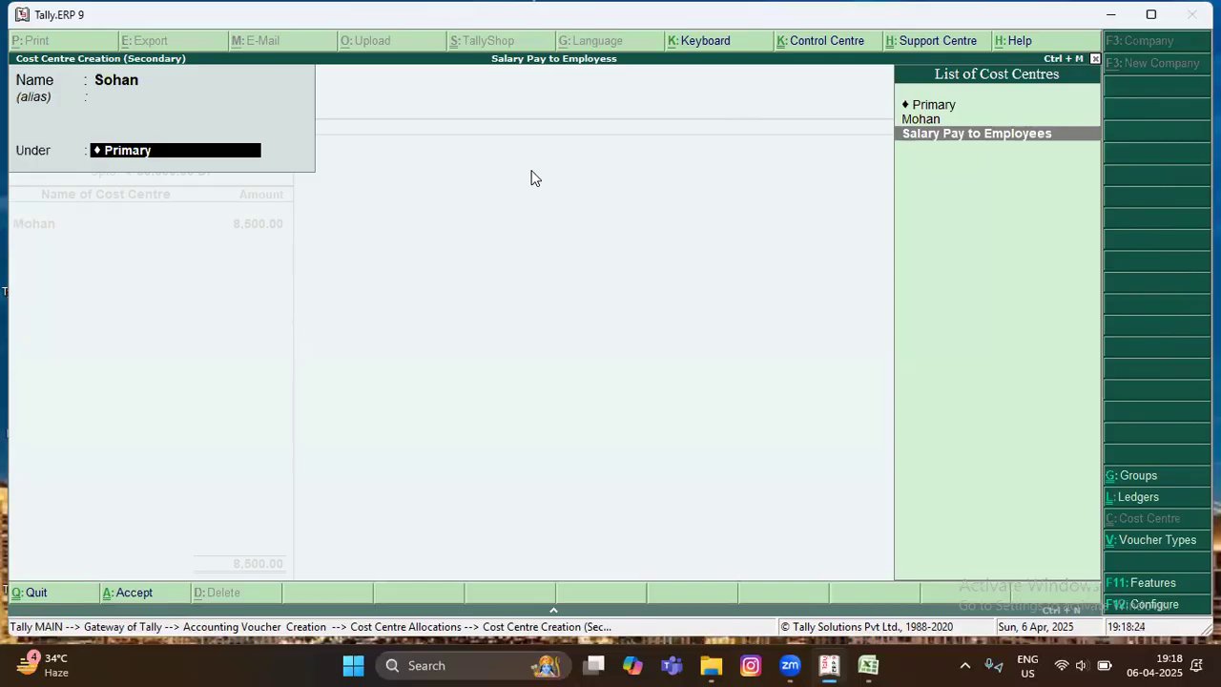
{"action": "key", "text": "Return"}
{"action": "key", "text": "Return"}
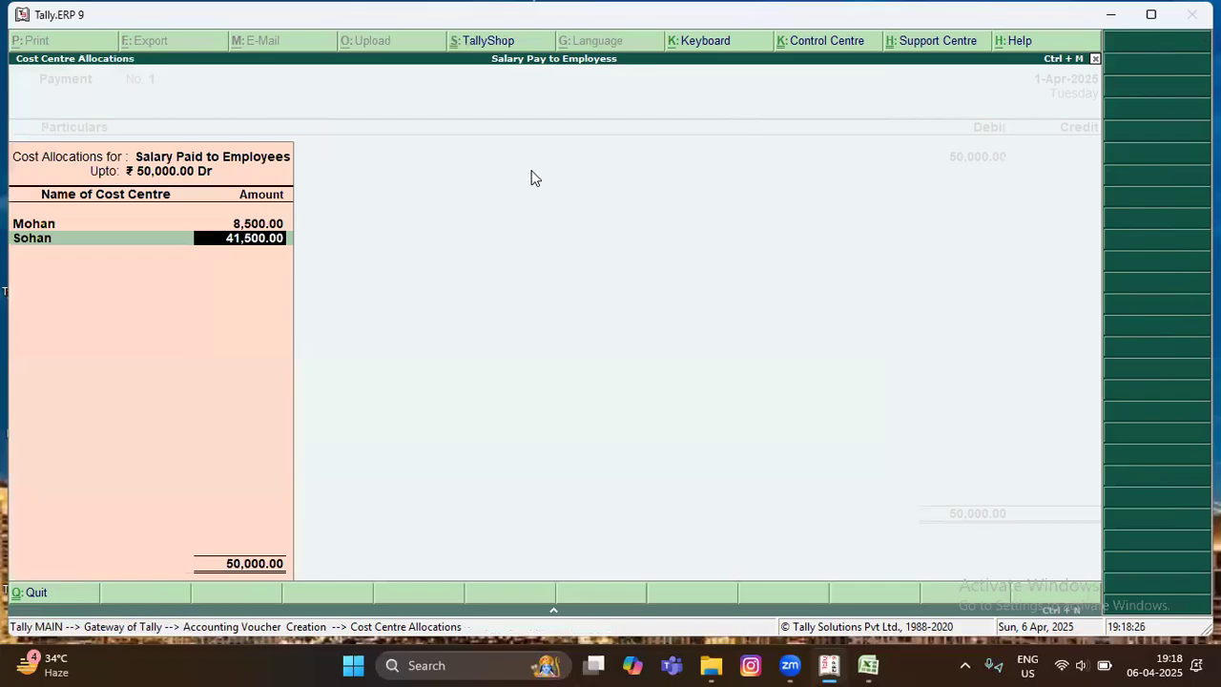
Allocate 12,500 of the salary amount to the second employee's cost centre.
{"action": "type", "text": "12,5"}
{"action": "type", "text": "00"}
{"action": "key", "text": "Return"}
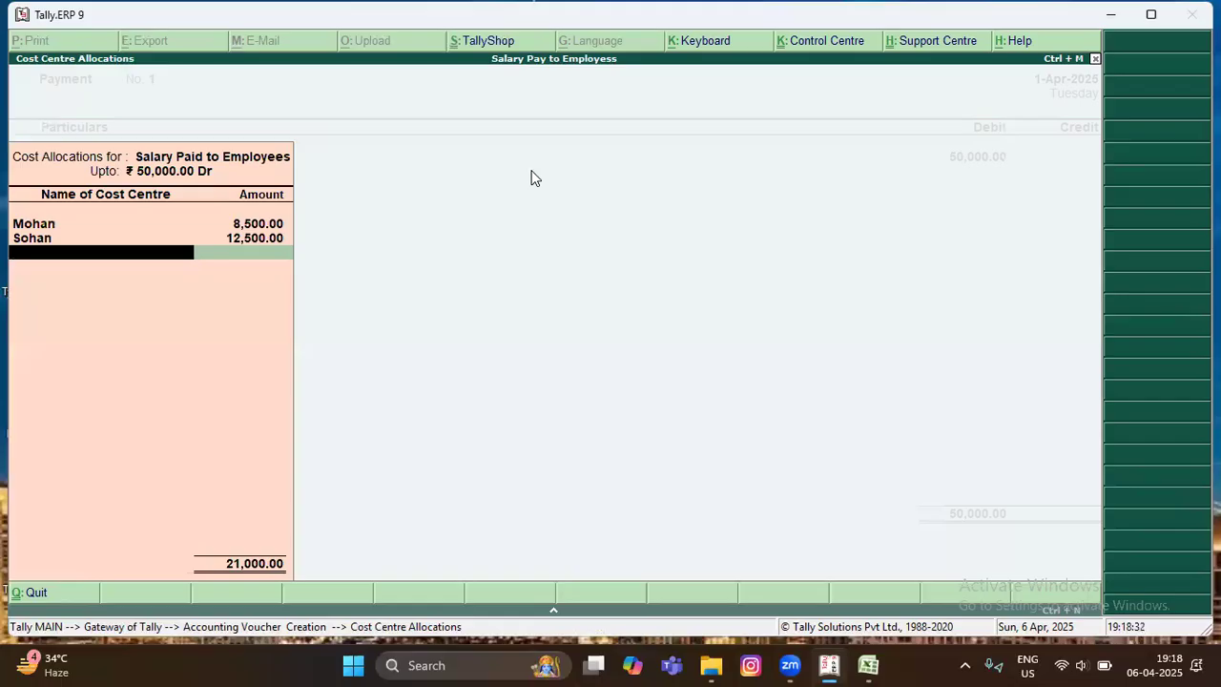
Create a cost centre with the third employee's name under Salary Pay to Employees and allocate 7,500 to it.
{"action": "key", "text": "alt+c"}
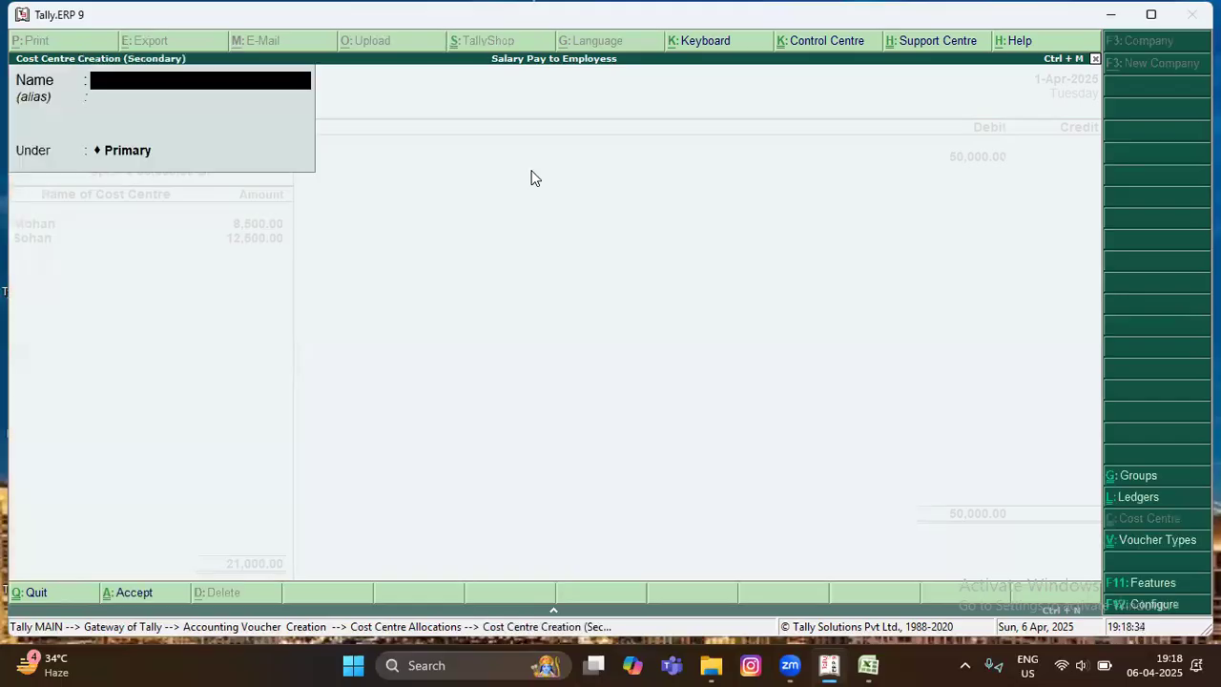
{"action": "type", "text": "Rohan"}
{"action": "key", "text": "Return"}
{"action": "key", "text": "Down"}
{"action": "key", "text": "Down"}
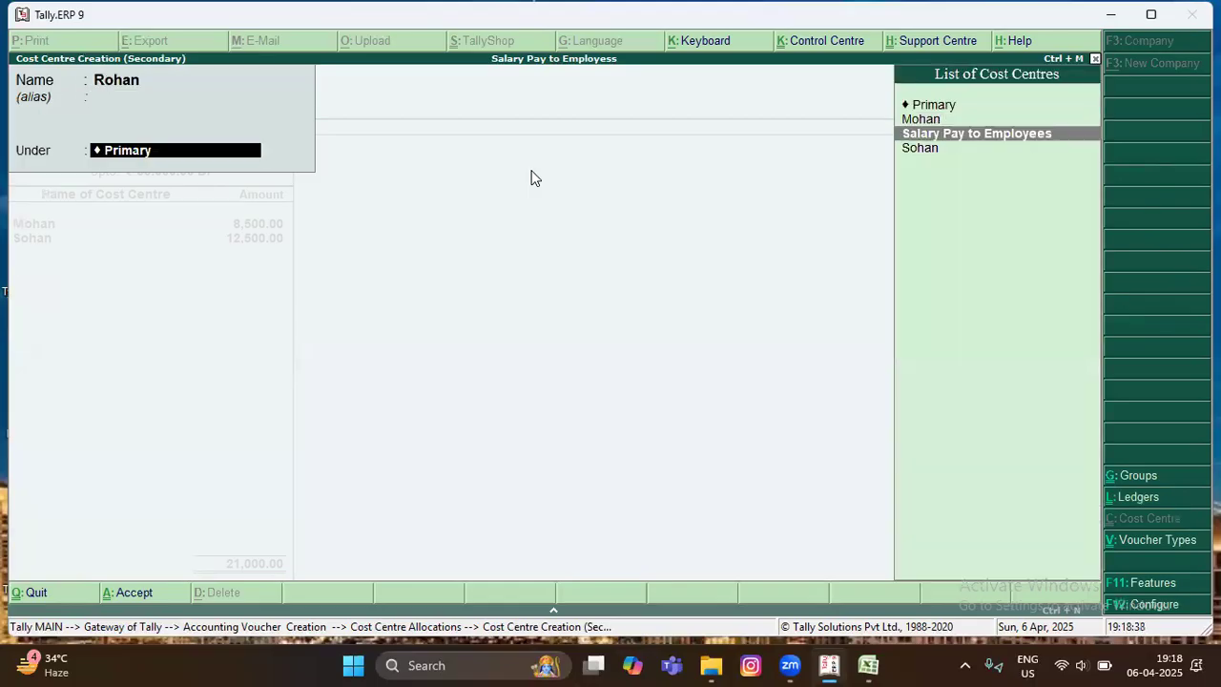
{"action": "key", "text": "Return"}
{"action": "key", "text": "Return"}
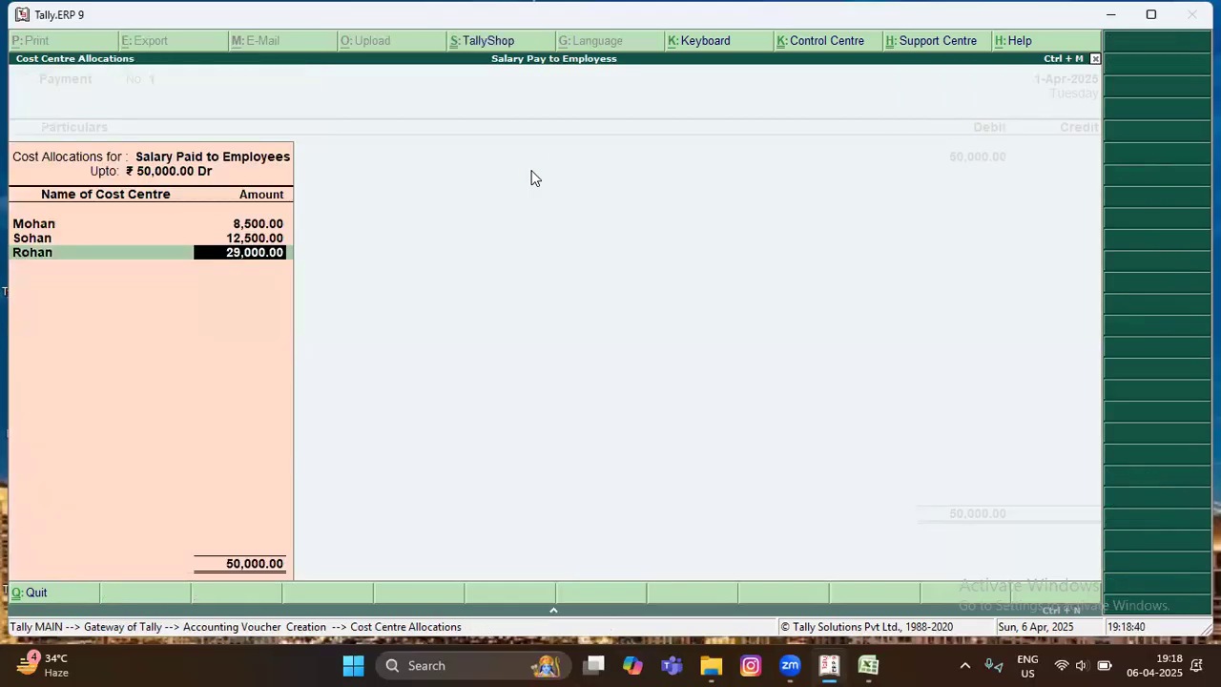
{"action": "type", "text": "7,500"}
{"action": "key", "text": "Return"}
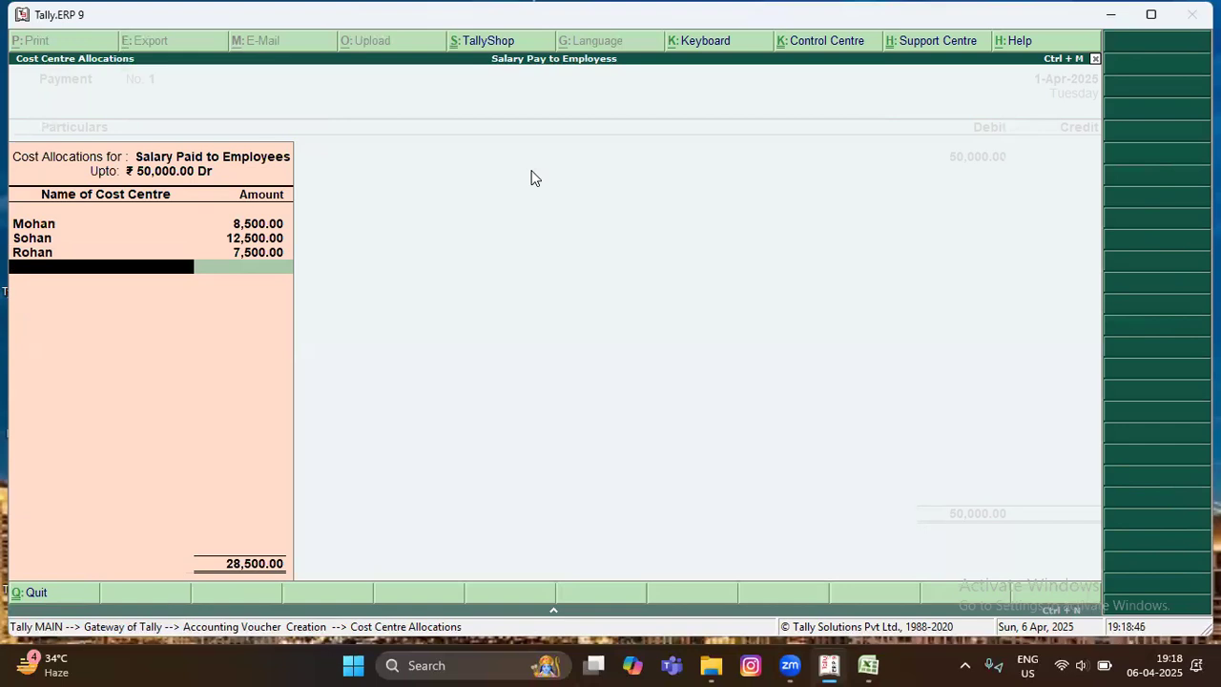
Allocate the remaining 21,500 to the Salary Pay to Employees cost centre.
{"action": "key", "text": "Return"}
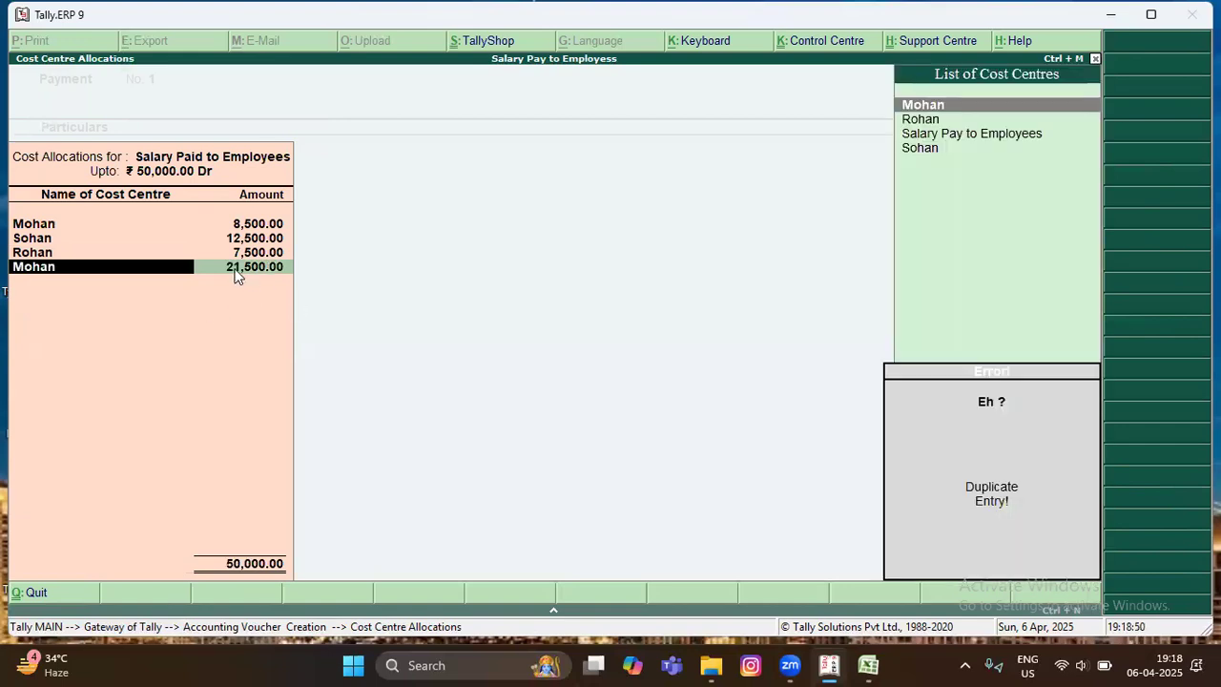
{"action": "key", "text": "Down"}
{"action": "key", "text": "Down"}
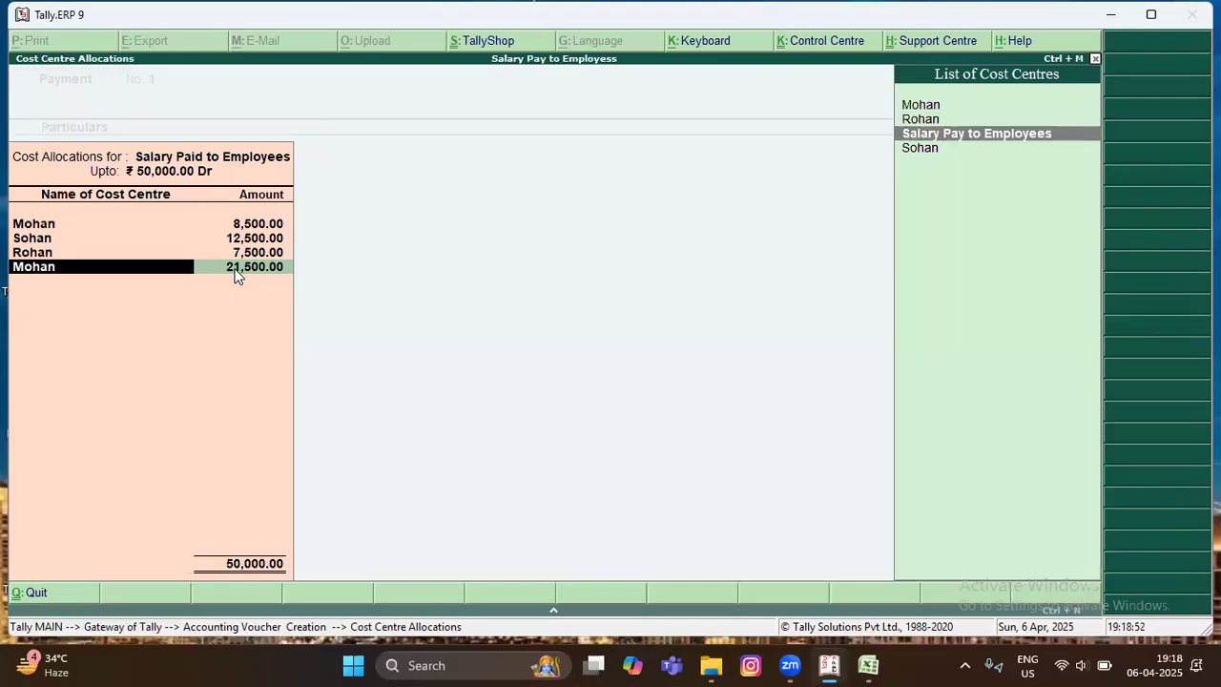
{"action": "key", "text": "Return"}
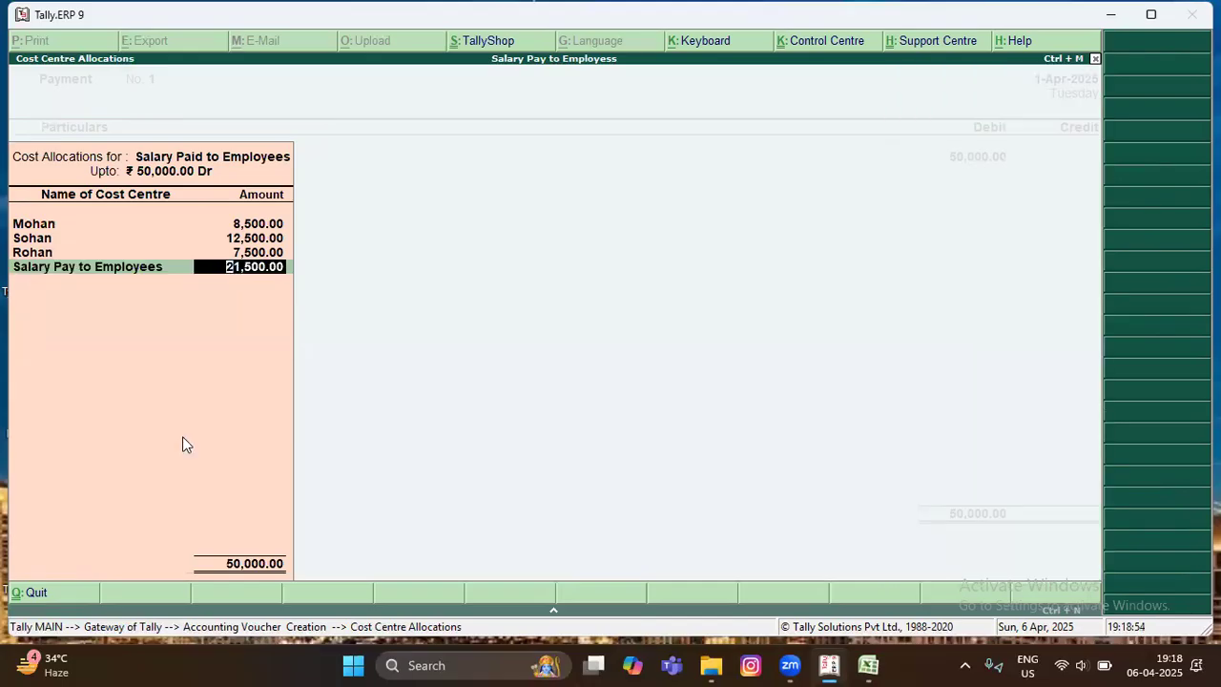
{"action": "key", "text": "Return"}
Credit Cash with 50,000, leave the narration empty and save the payment voucher.
{"action": "key", "text": "Return"}
{"action": "key", "text": "Return"}
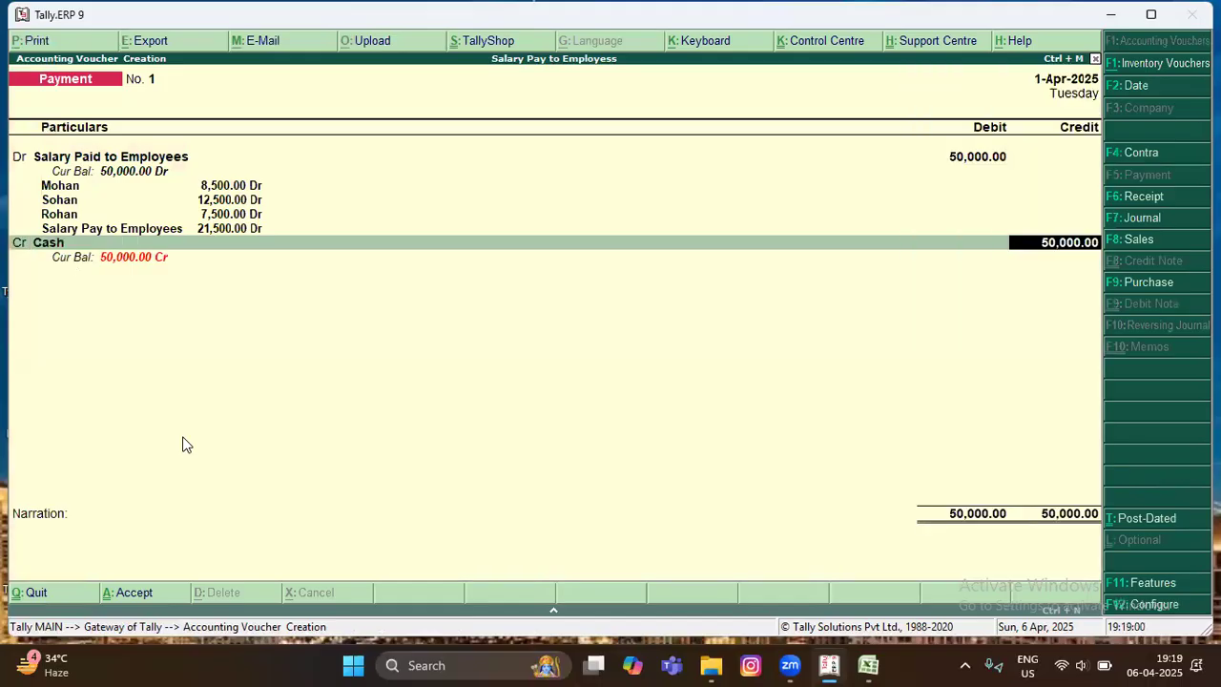
{"action": "key", "text": "Return"}
{"action": "key", "text": "Return"}
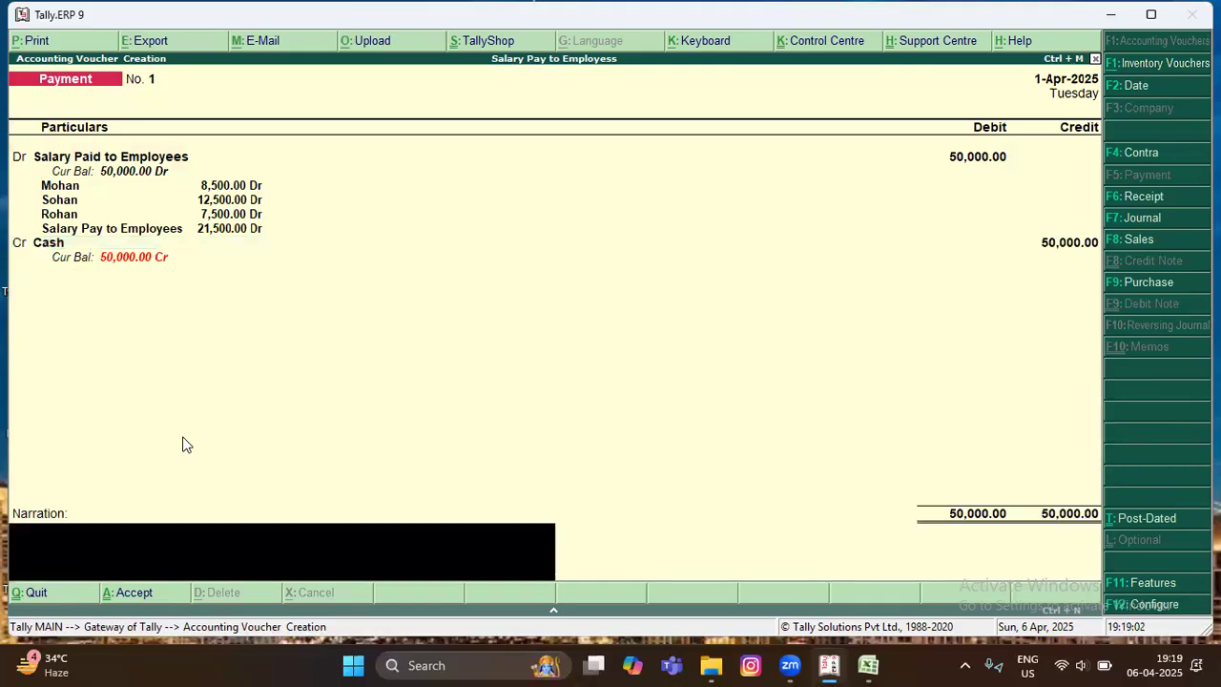
{"action": "key", "text": "Return"}
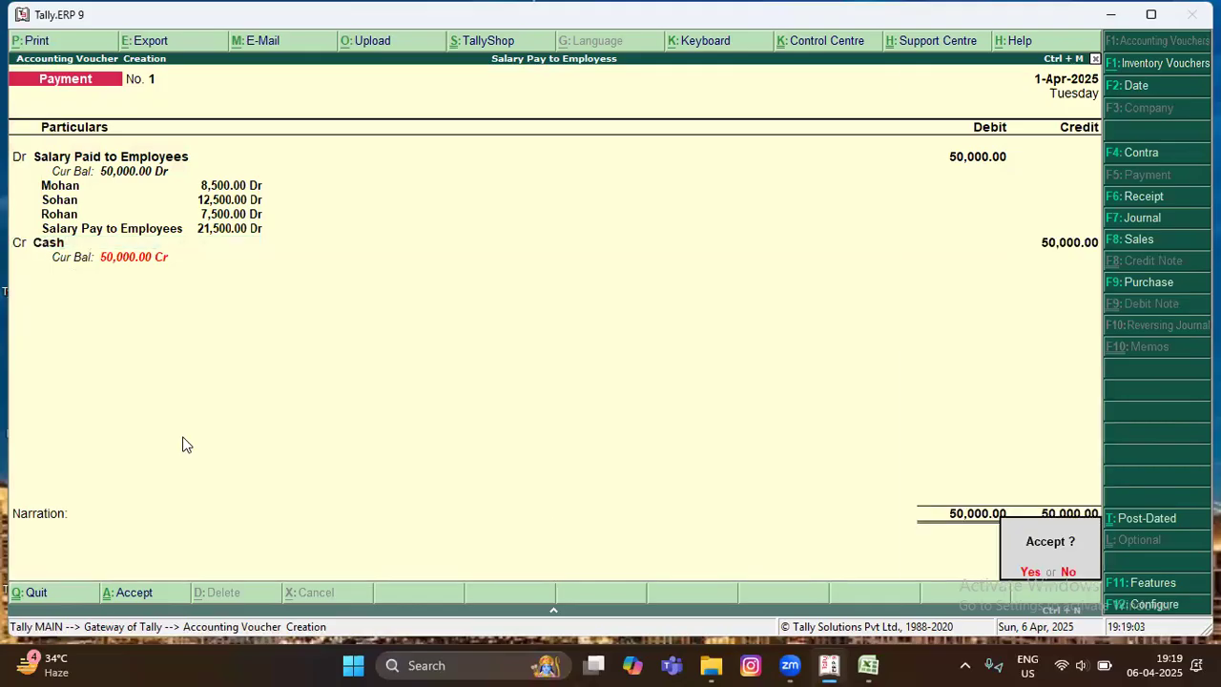
{"action": "key", "text": "Return"}
Review the salary payment voucher and its cost centre allocations from the Day Book, and return to the Gateway of Tally.
{"action": "key", "text": "Escape"}
{"action": "key", "text": "Escape"}
{"action": "key", "text": "Escape"}
{"action": "key", "text": "d"}
{"action": "key", "text": "d"}
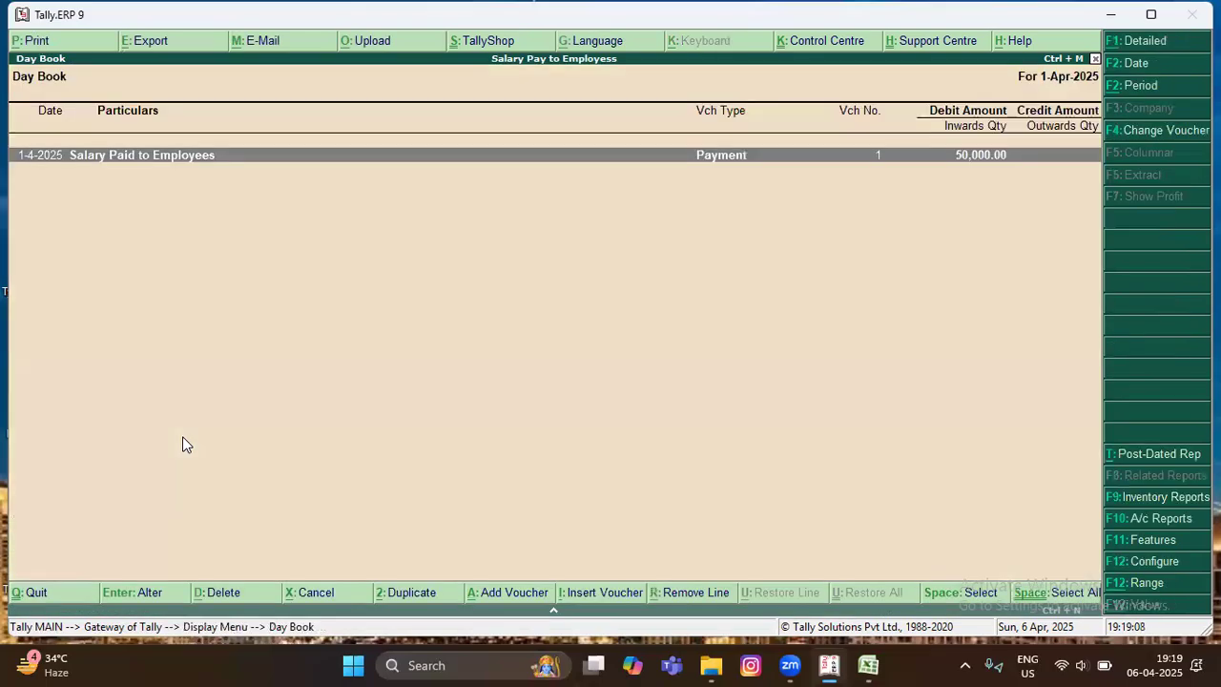
{"action": "key", "text": "Return"}
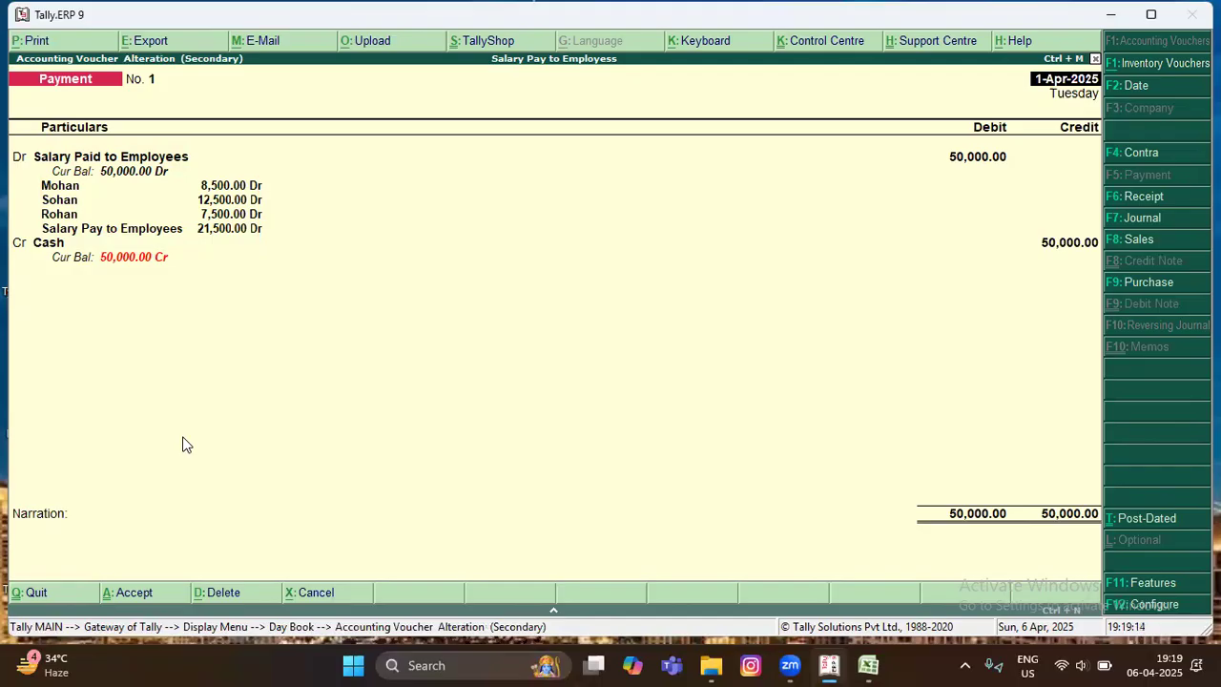
{"action": "key", "text": "Escape"}
{"action": "key", "text": "y"}
{"action": "key", "text": "Escape"}
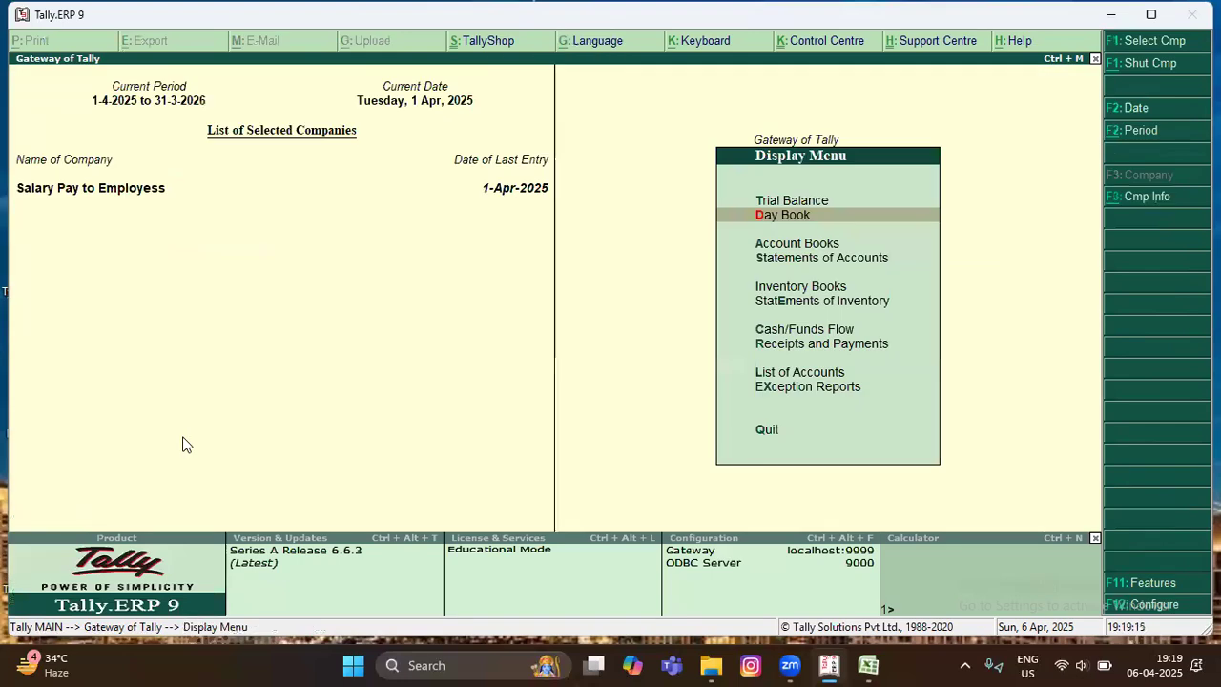
{"action": "key", "text": "Escape"}
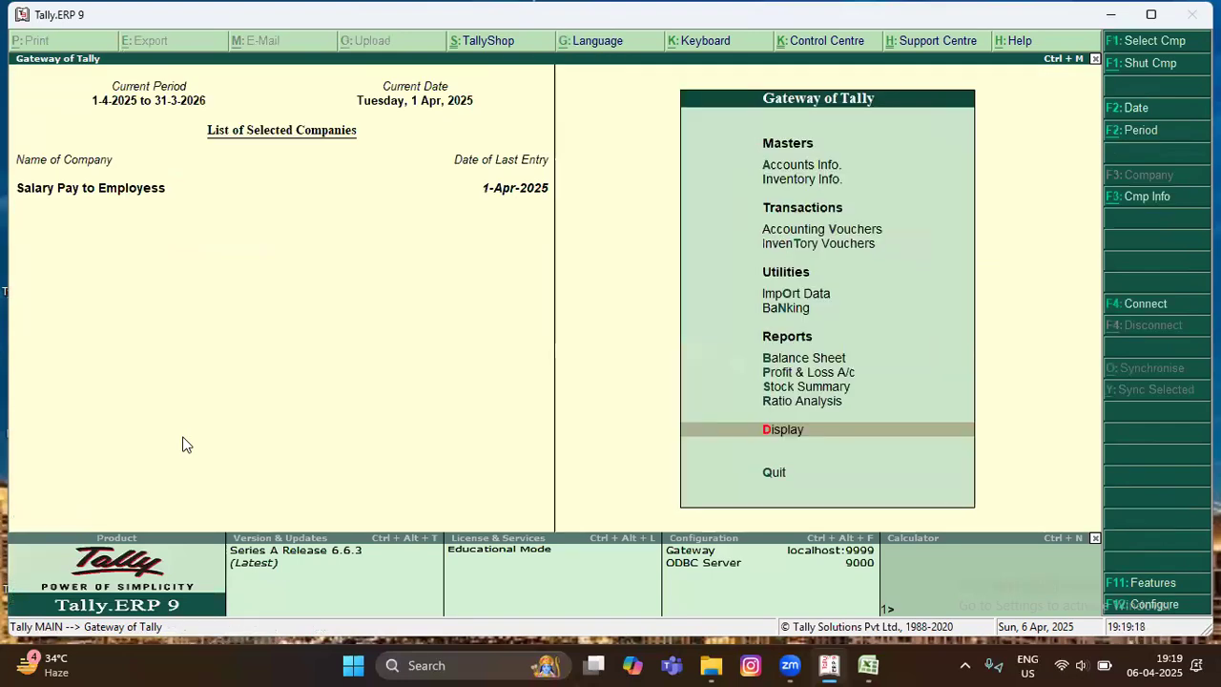